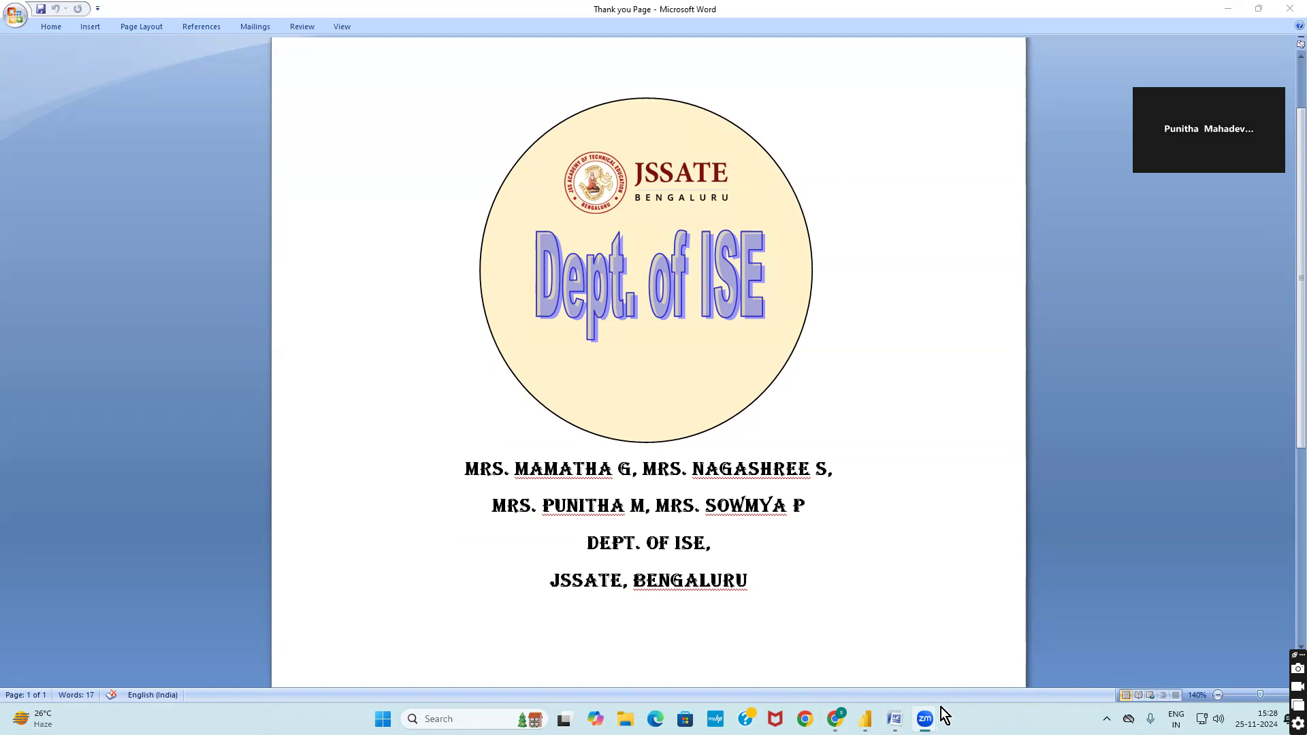
Step: Highlight the choropleth map exercise in the syllabus PDF, then return to Power BI Desktop
mouse_move(934, 706)
left_click(836, 719)
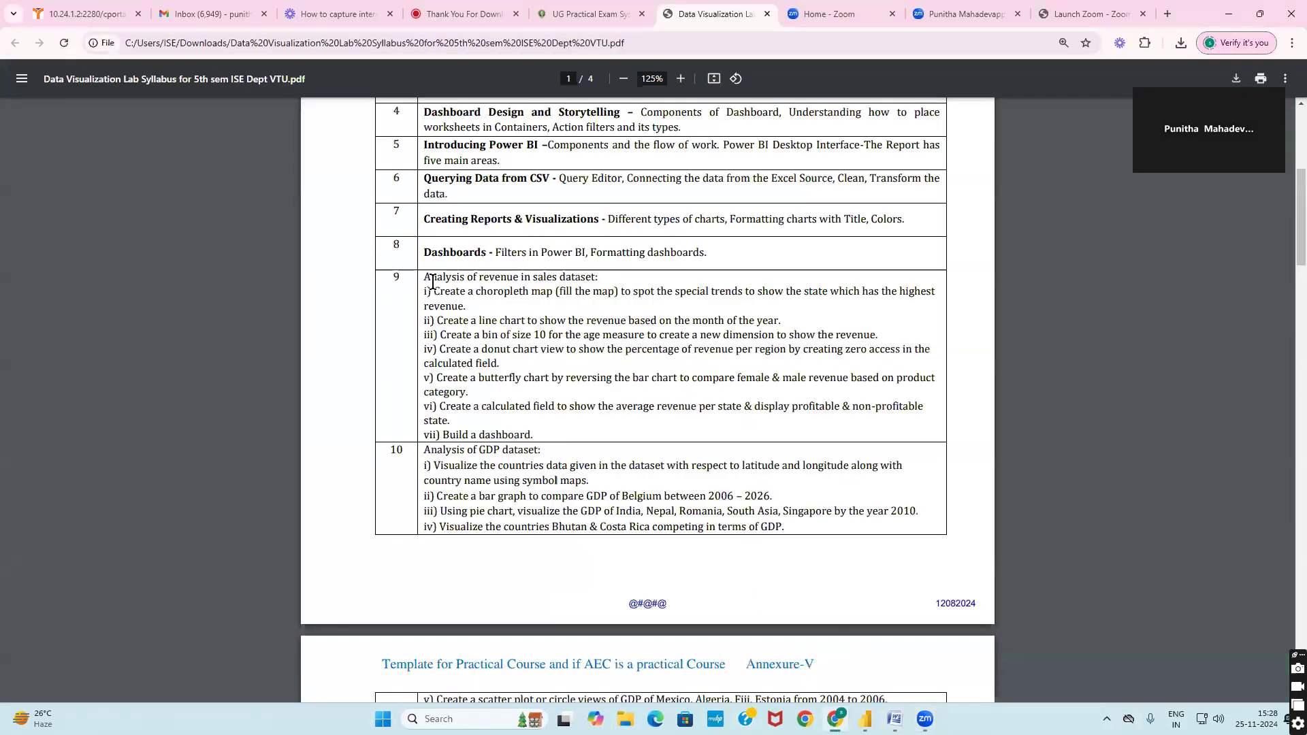
left_click_drag(434, 292, 467, 306)
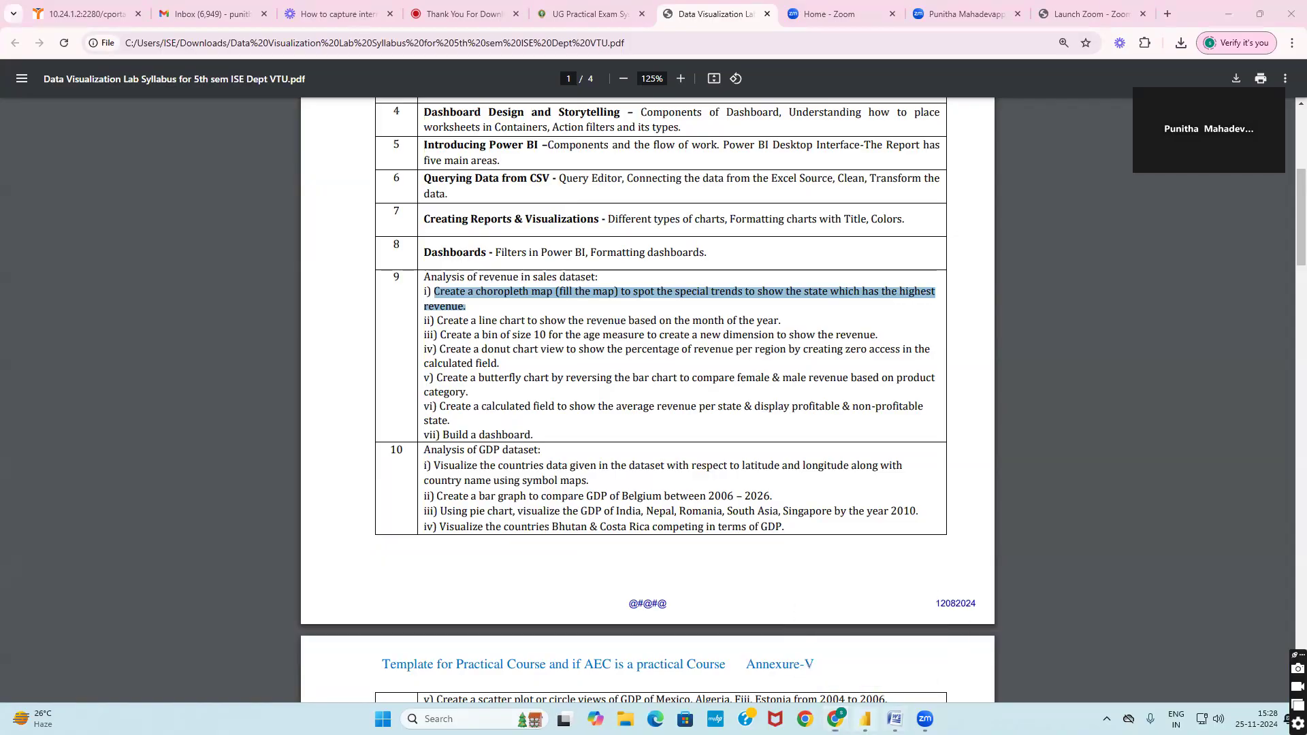
left_click(865, 719)
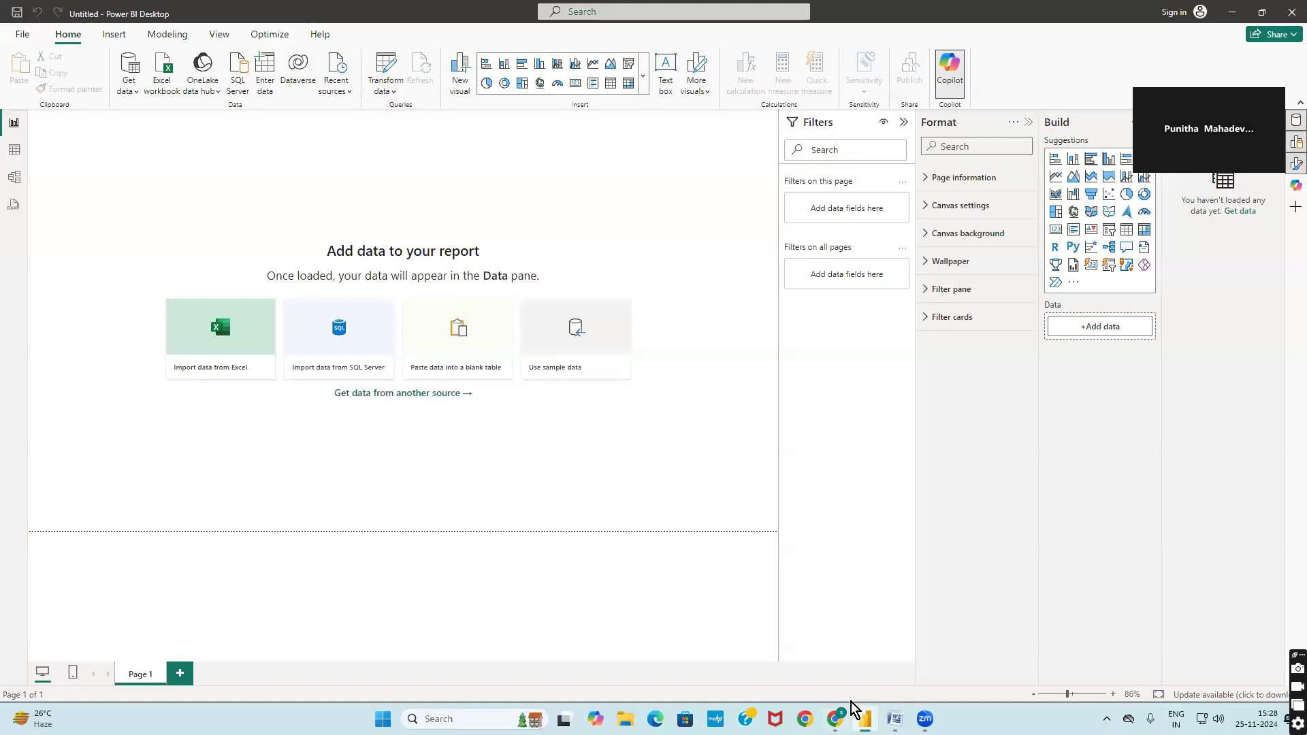
Step: Collapse the Filters and Format panes, start a new blank report and dismiss the splash window
left_click(905, 123)
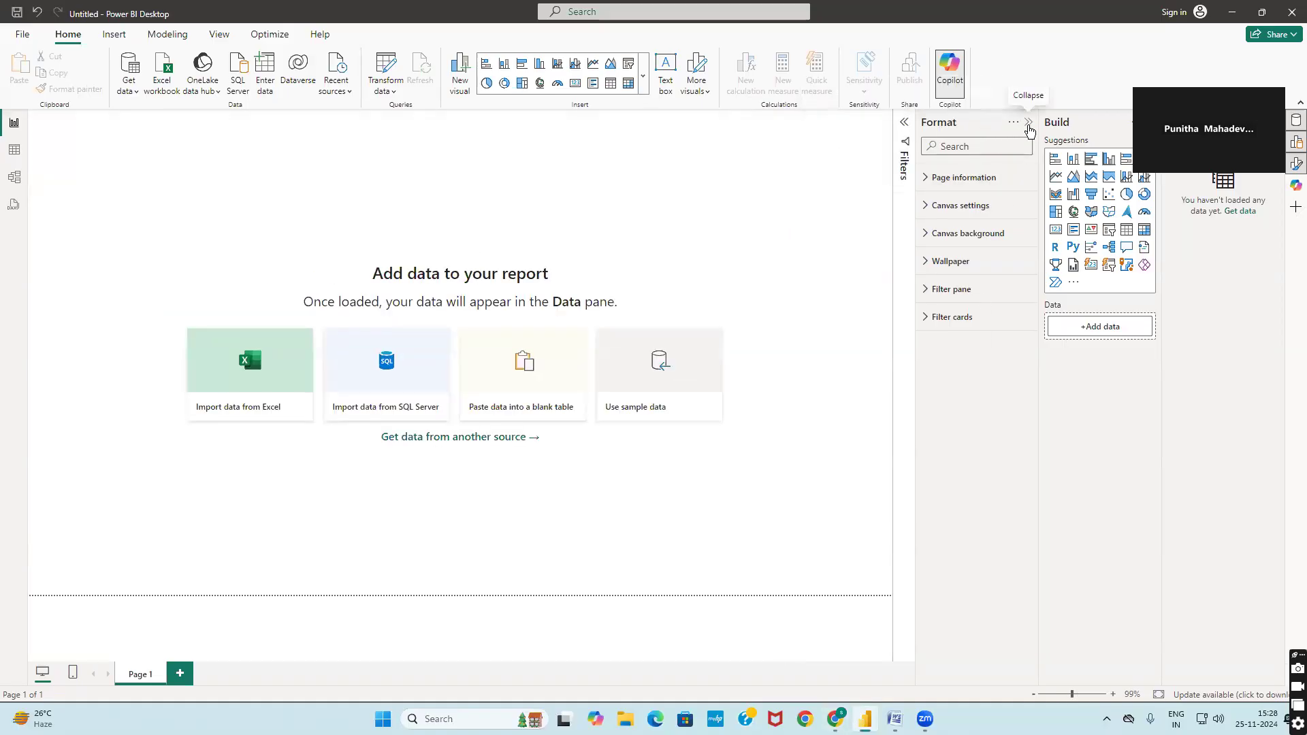
left_click(1028, 124)
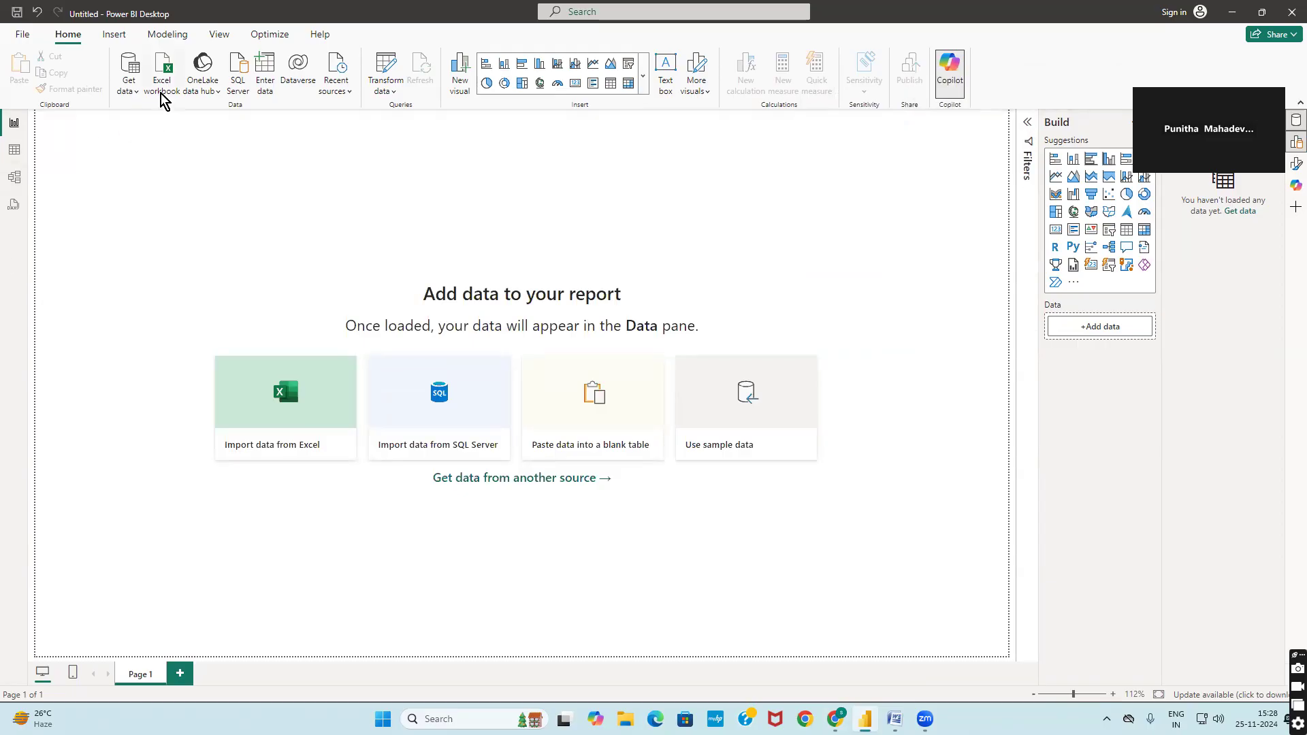
left_click(138, 94)
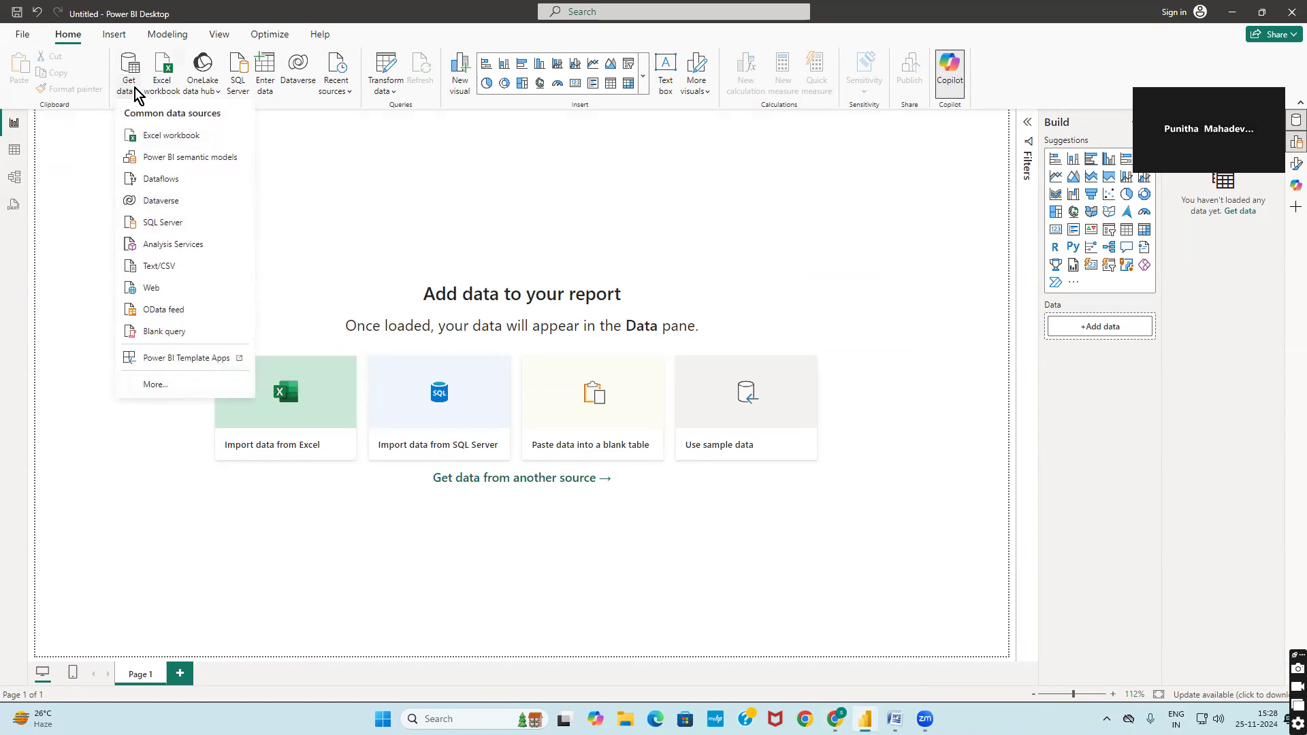
left_click(26, 35)
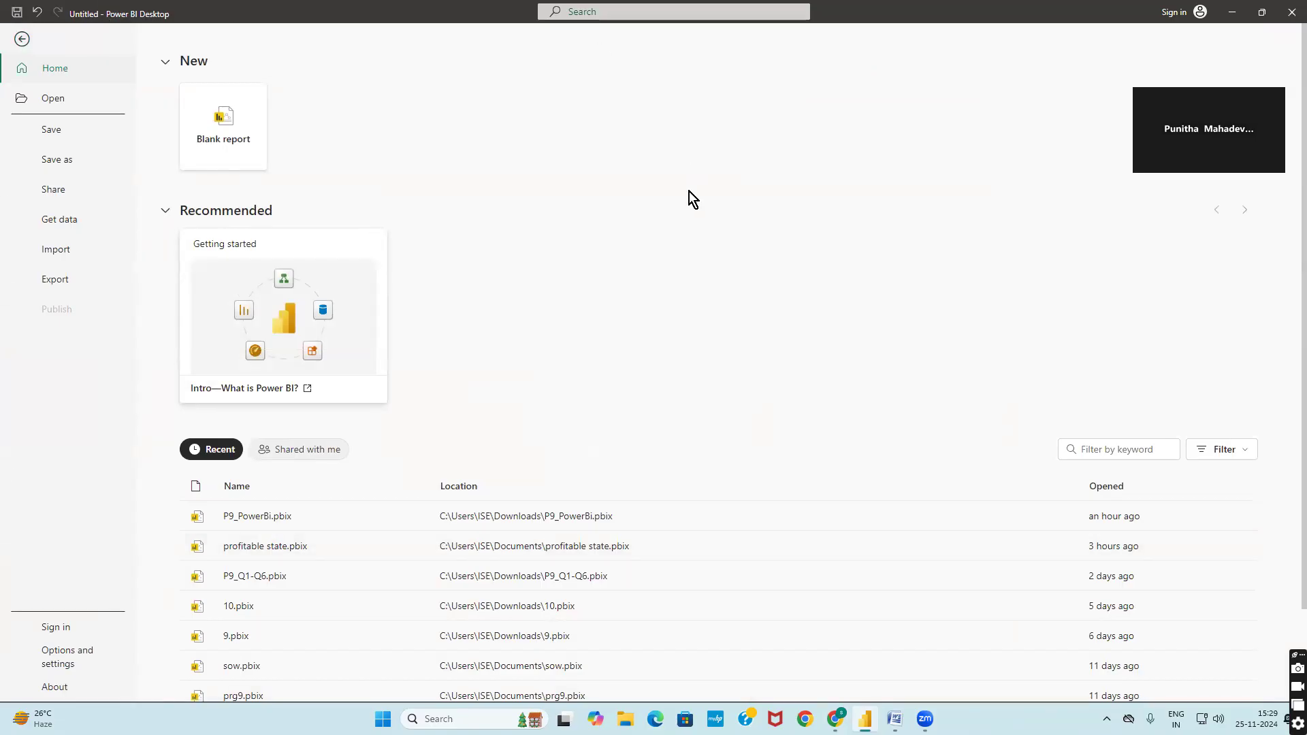
left_click(212, 131)
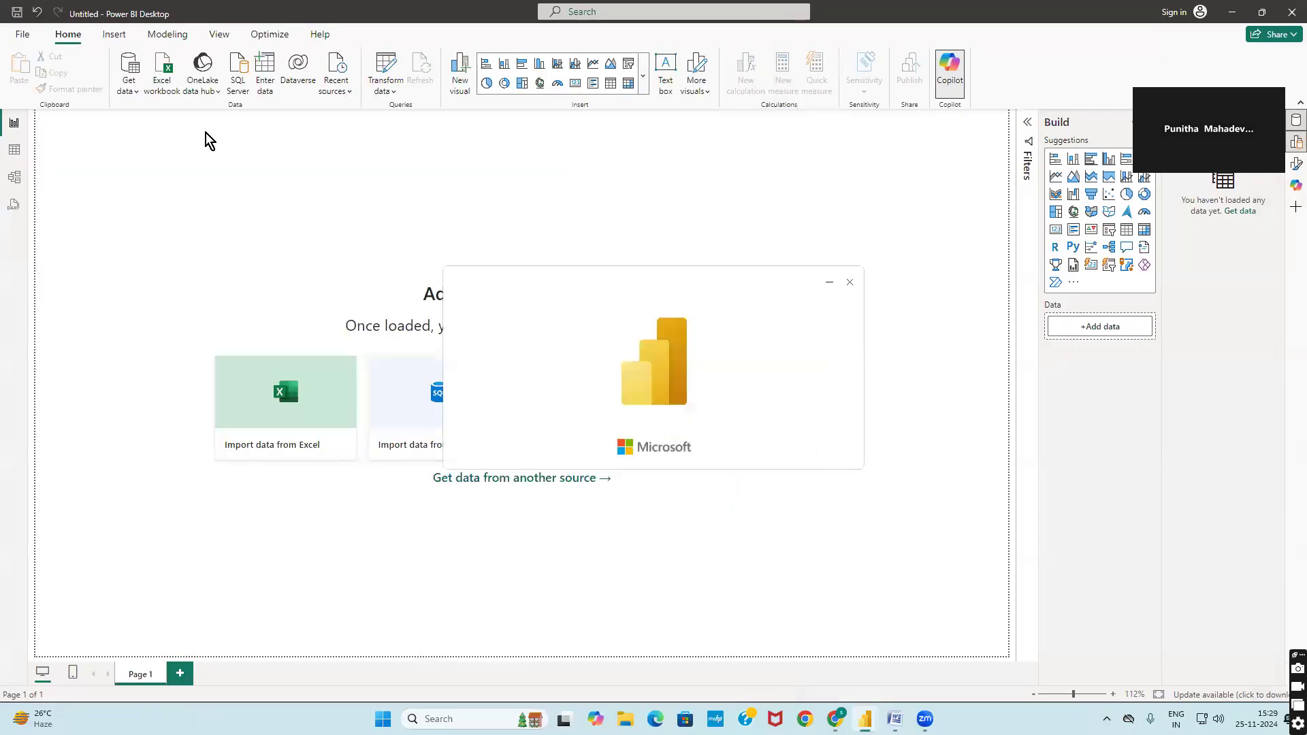
left_click(850, 282)
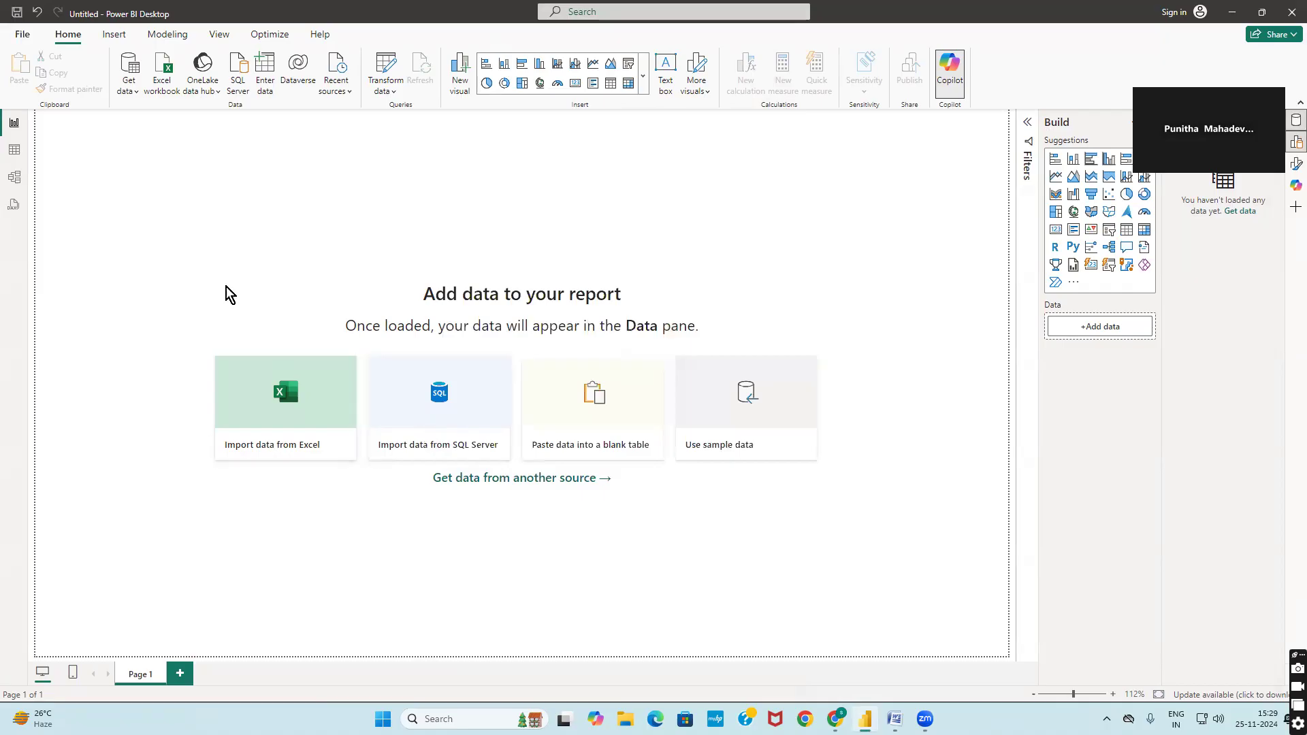
Step: Browse the Get Data connector categories, then choose File > Excel Workbook as the source
left_click(591, 480)
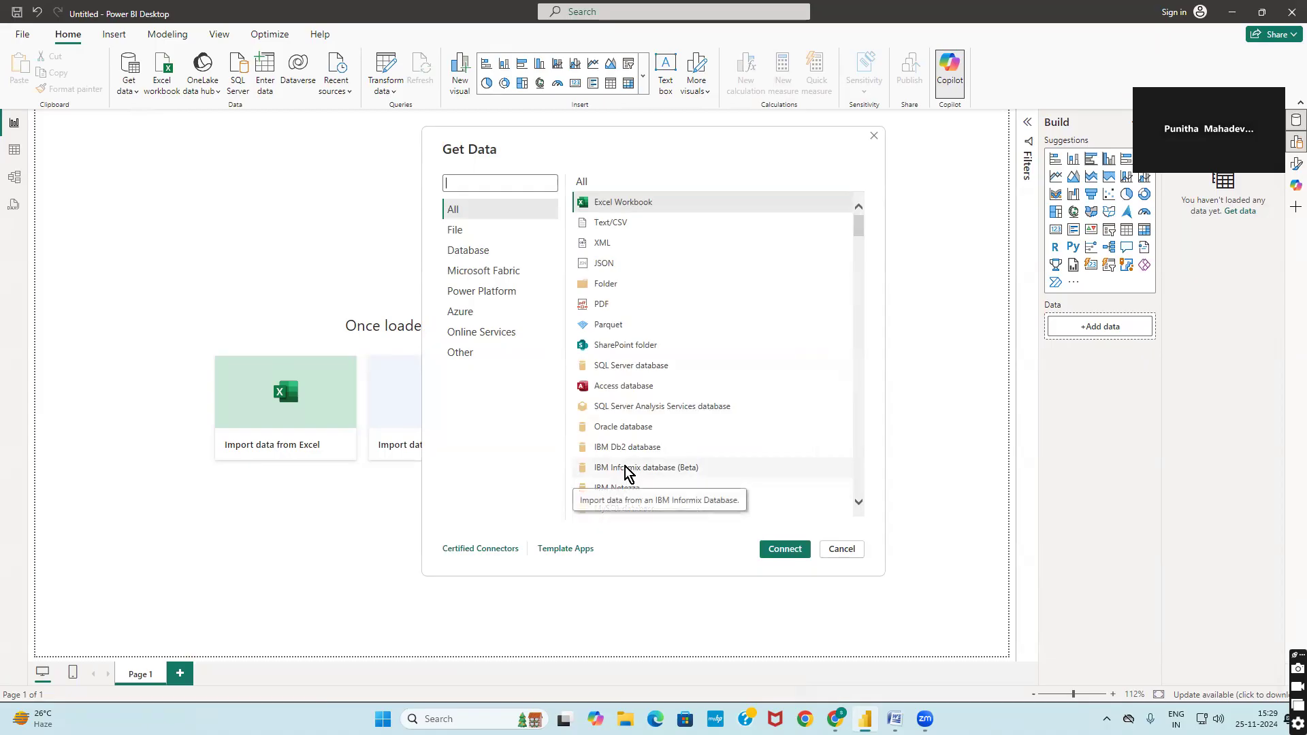
left_click(451, 234)
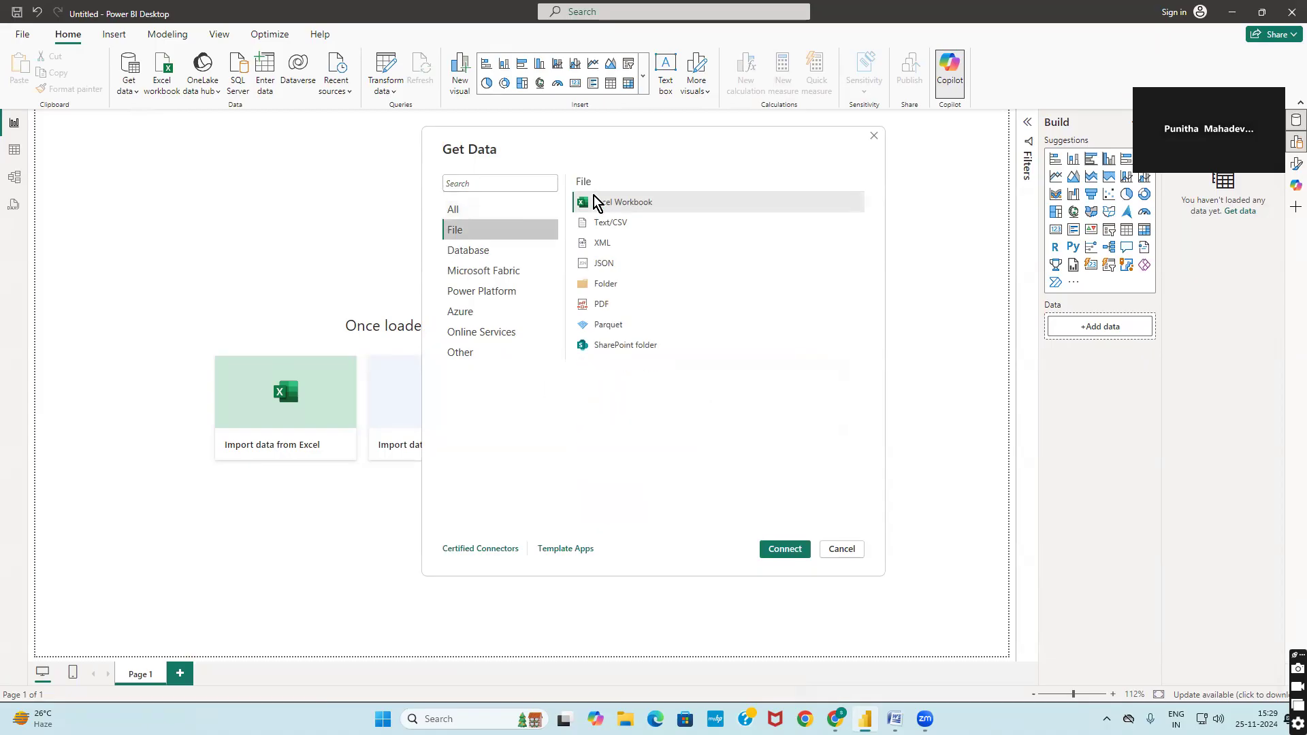
left_click(469, 256)
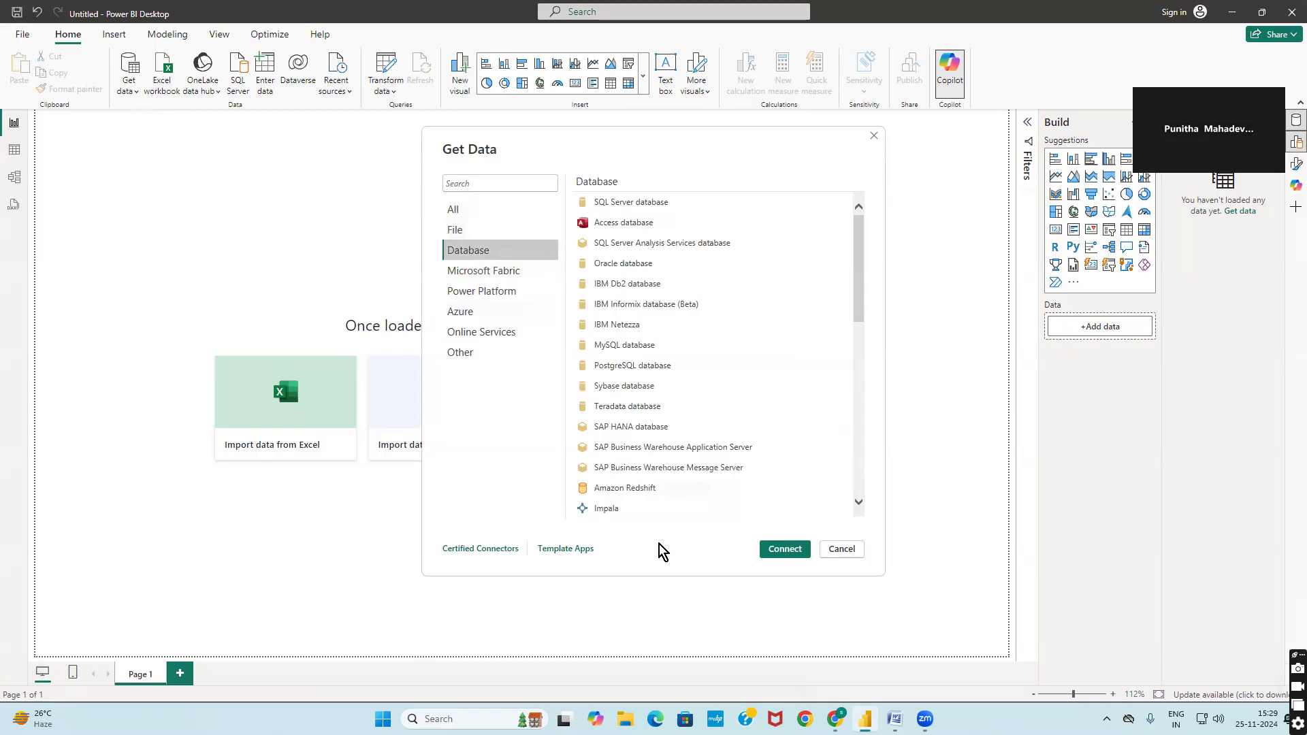
left_click(468, 272)
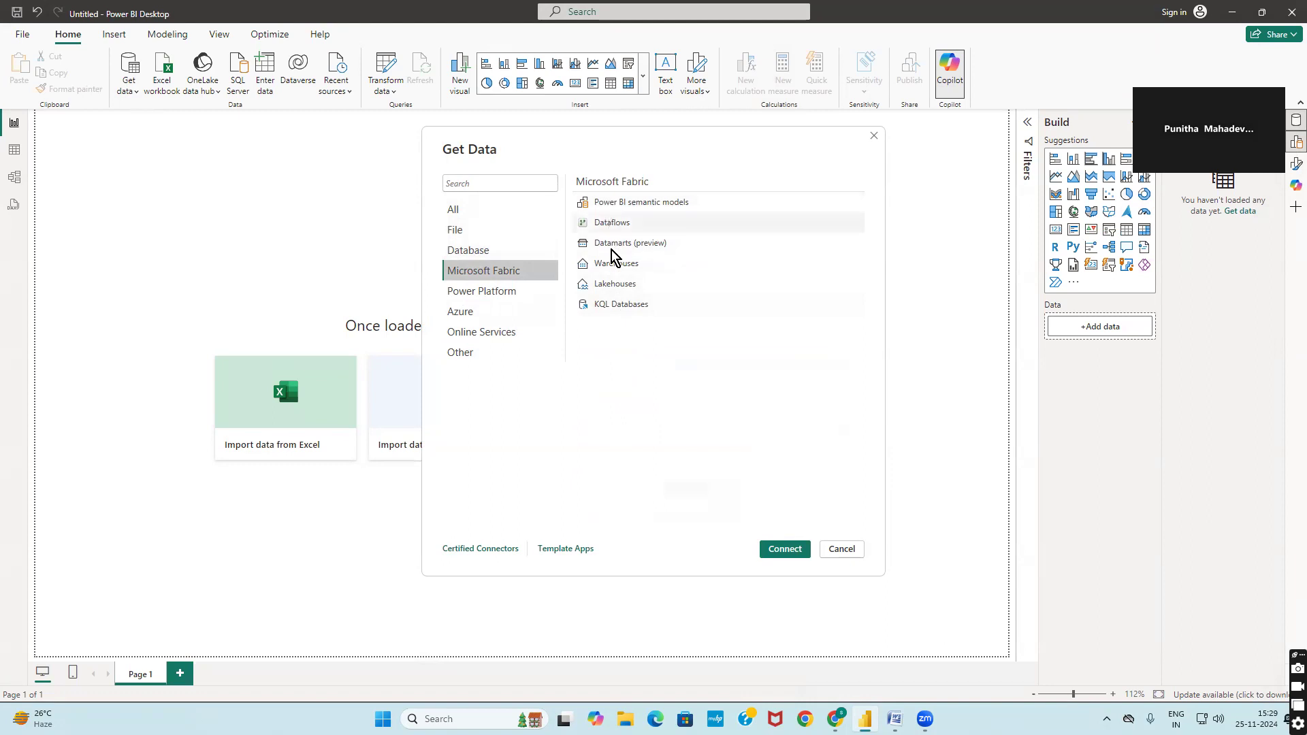
left_click(499, 298)
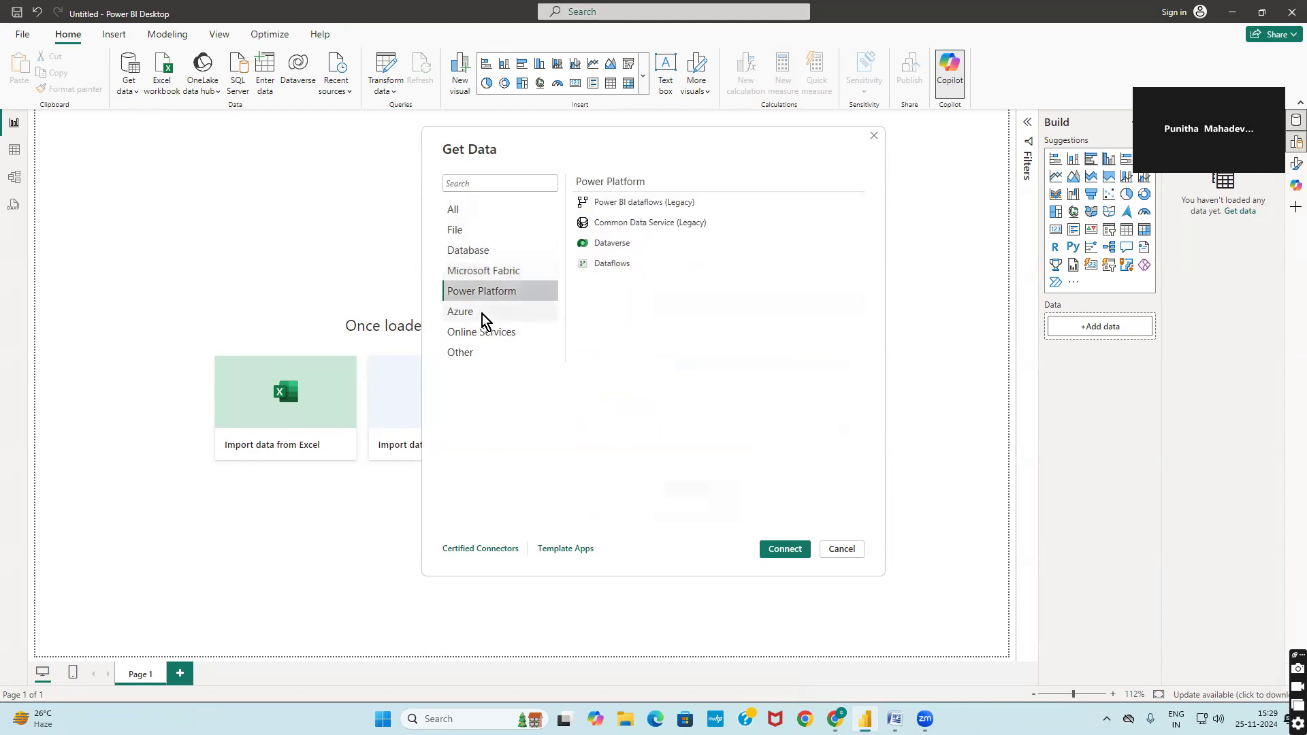
left_click(481, 314)
left_click(487, 333)
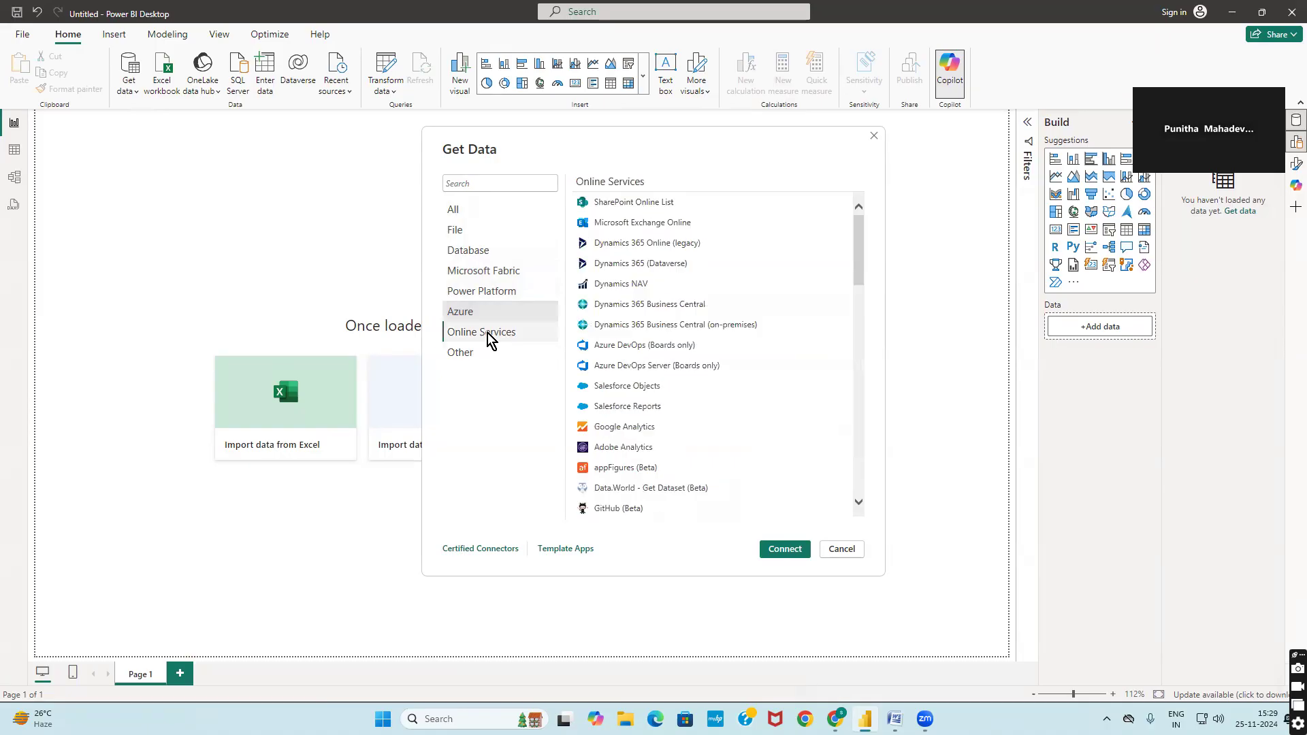
left_click(473, 355)
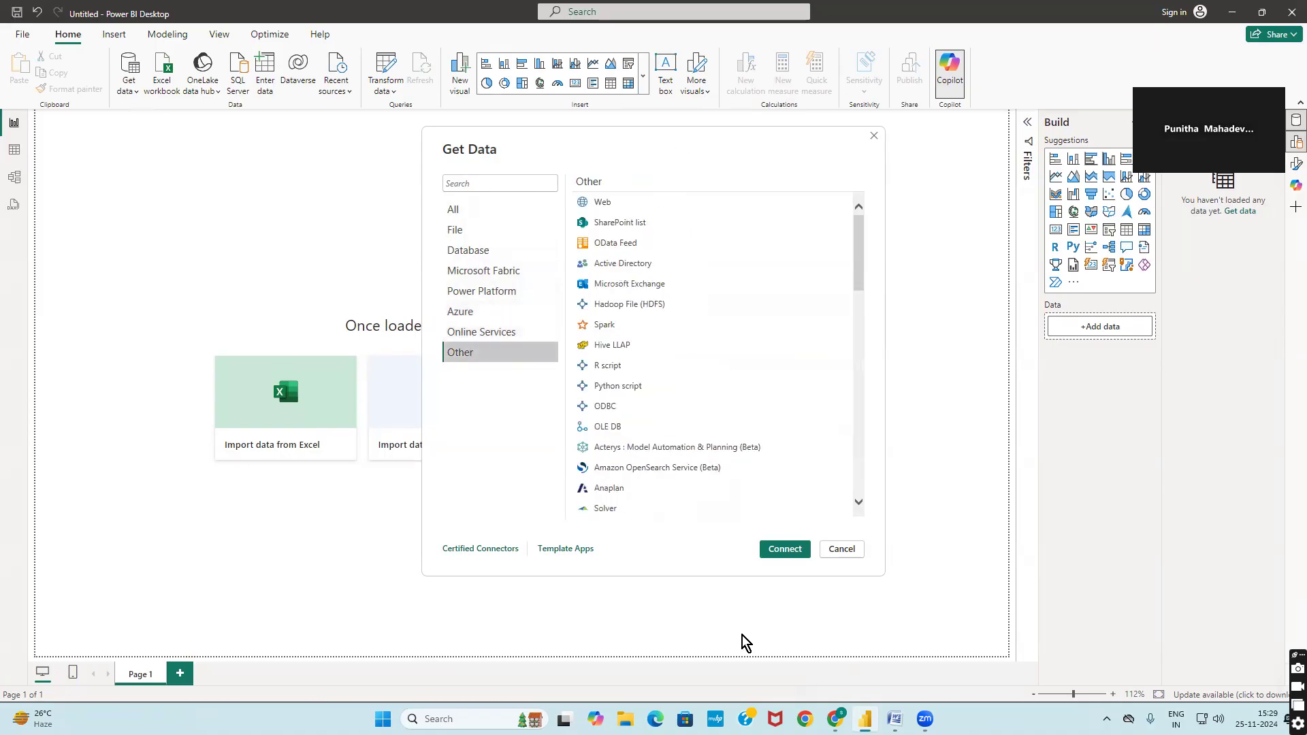
left_click(466, 227)
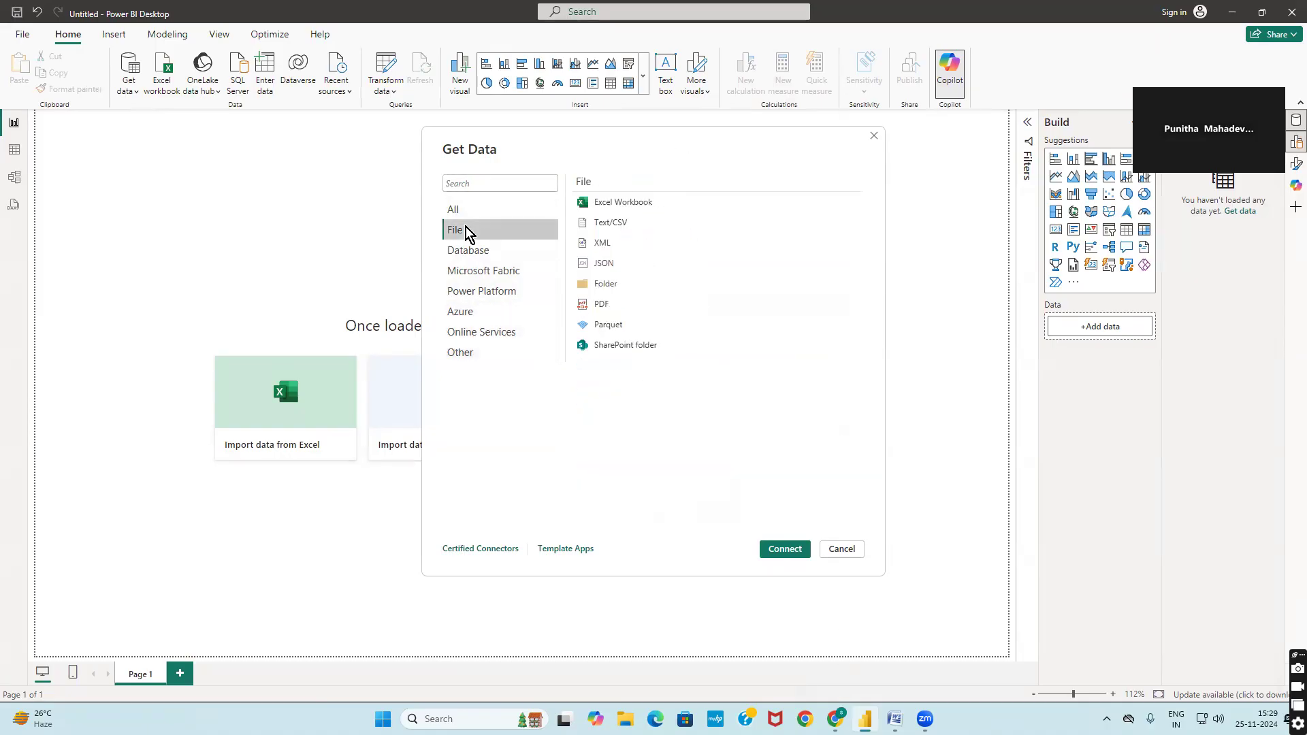
left_click(621, 206)
Step: Open Sales_dataset_new.xlsx and load its sales_06_FY2020-21 copy sheet into the report
left_click(782, 545)
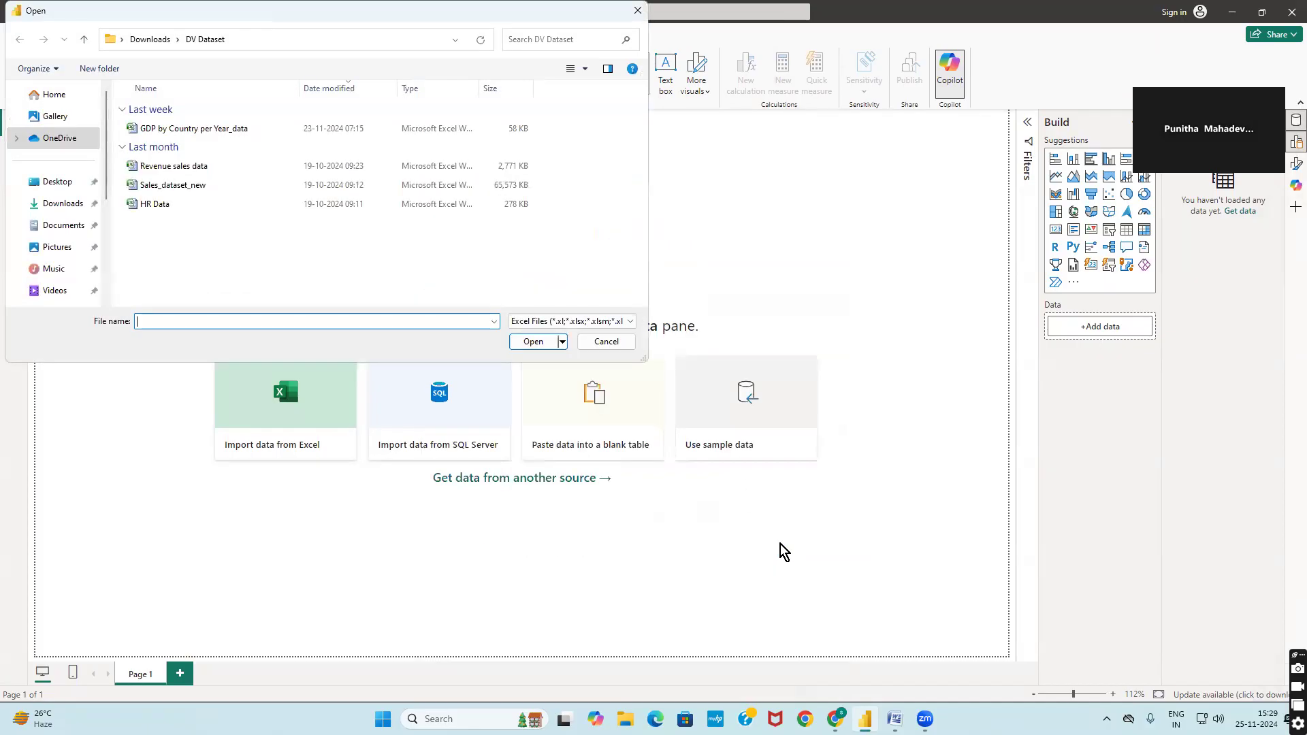
double_click(184, 192)
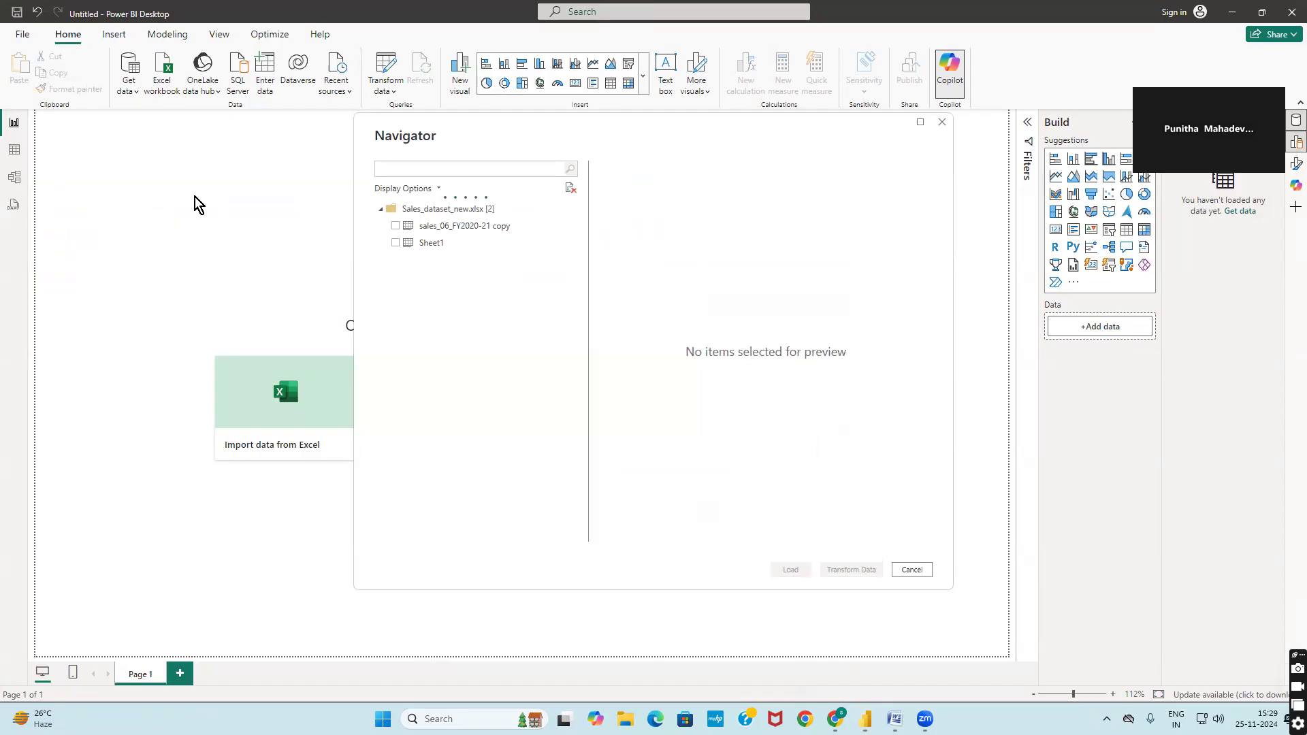
left_click(396, 226)
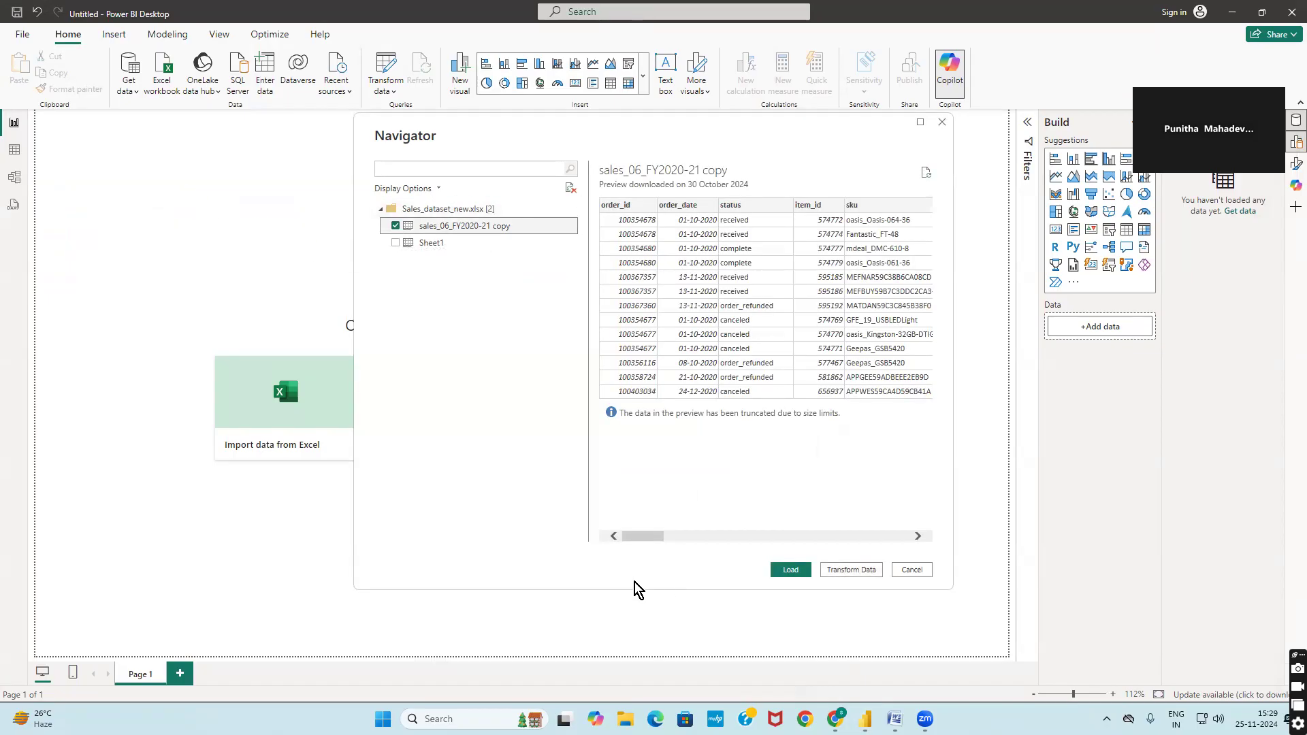
left_click_drag(630, 533, 548, 549)
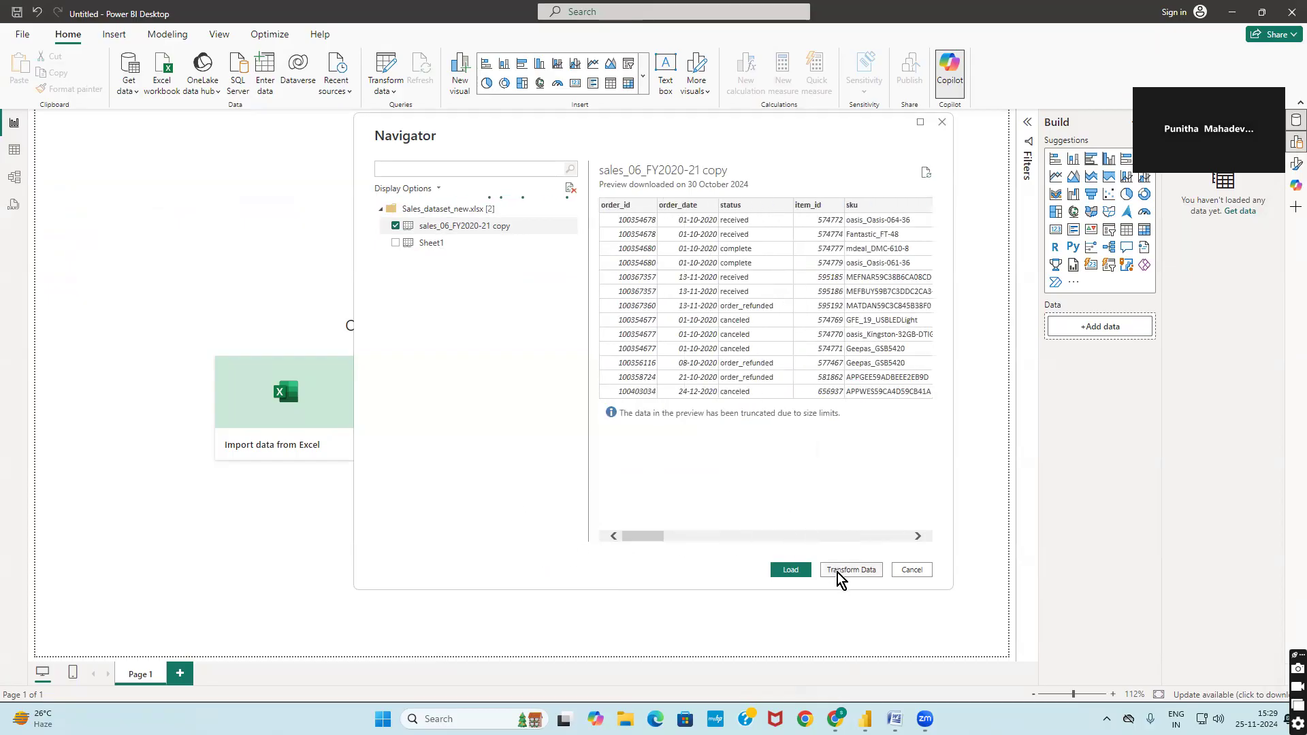
left_click(786, 573)
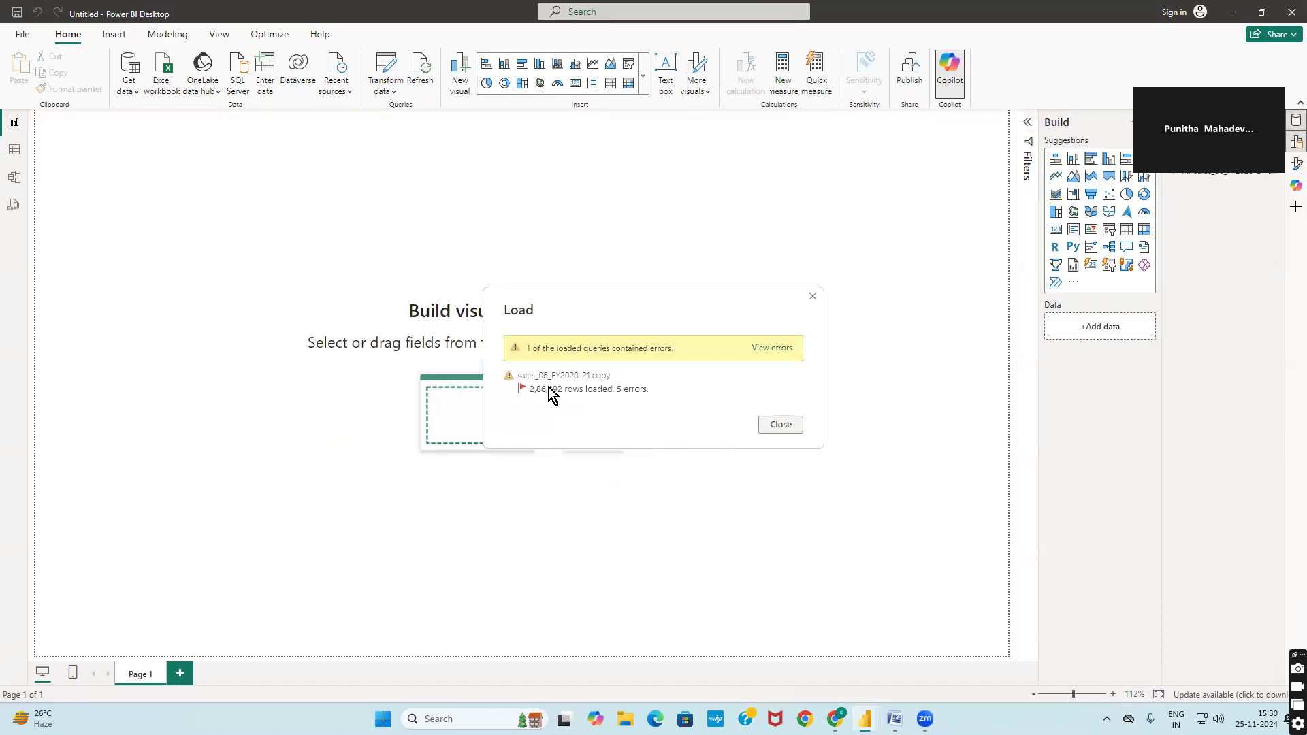
Step: Dismiss the load error summary and briefly show, then hide, the Filters pane
left_click(781, 426)
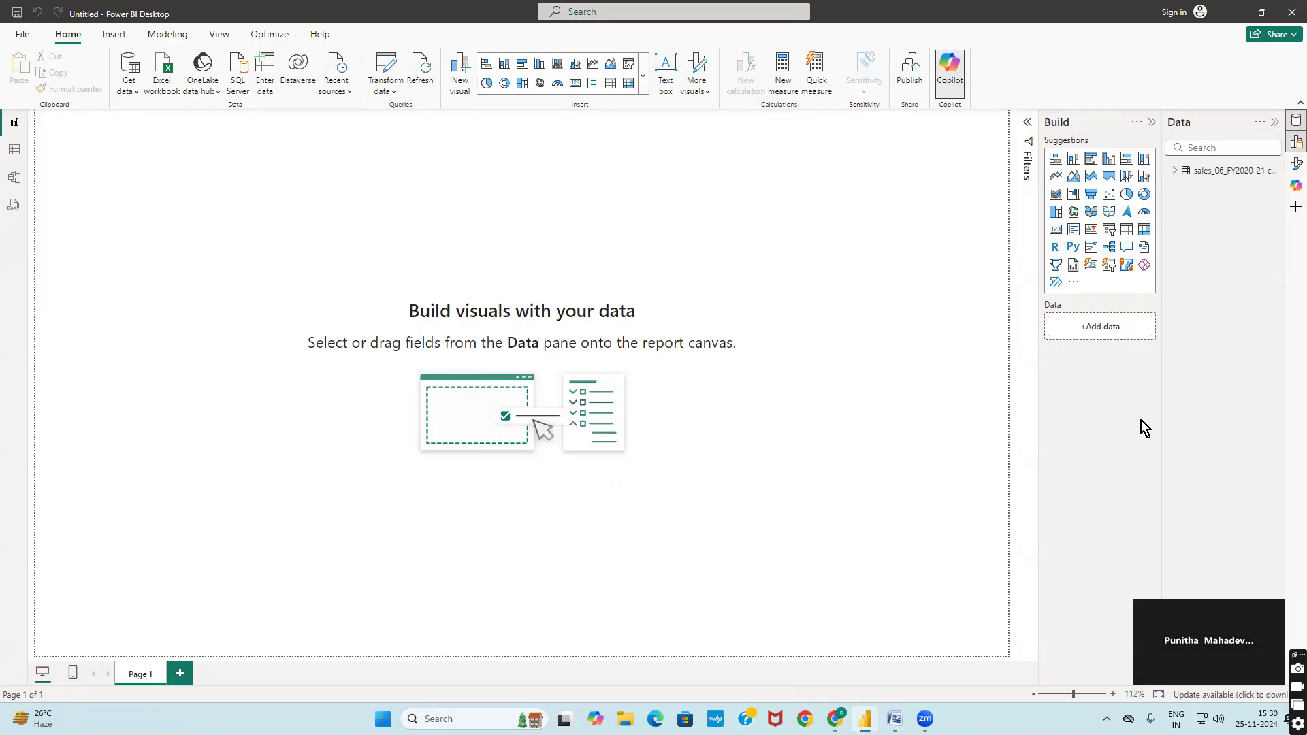
left_click(1027, 124)
left_click(1028, 128)
Step: Look through Table, Model and DAX query views, then go back to Report view
left_click(15, 150)
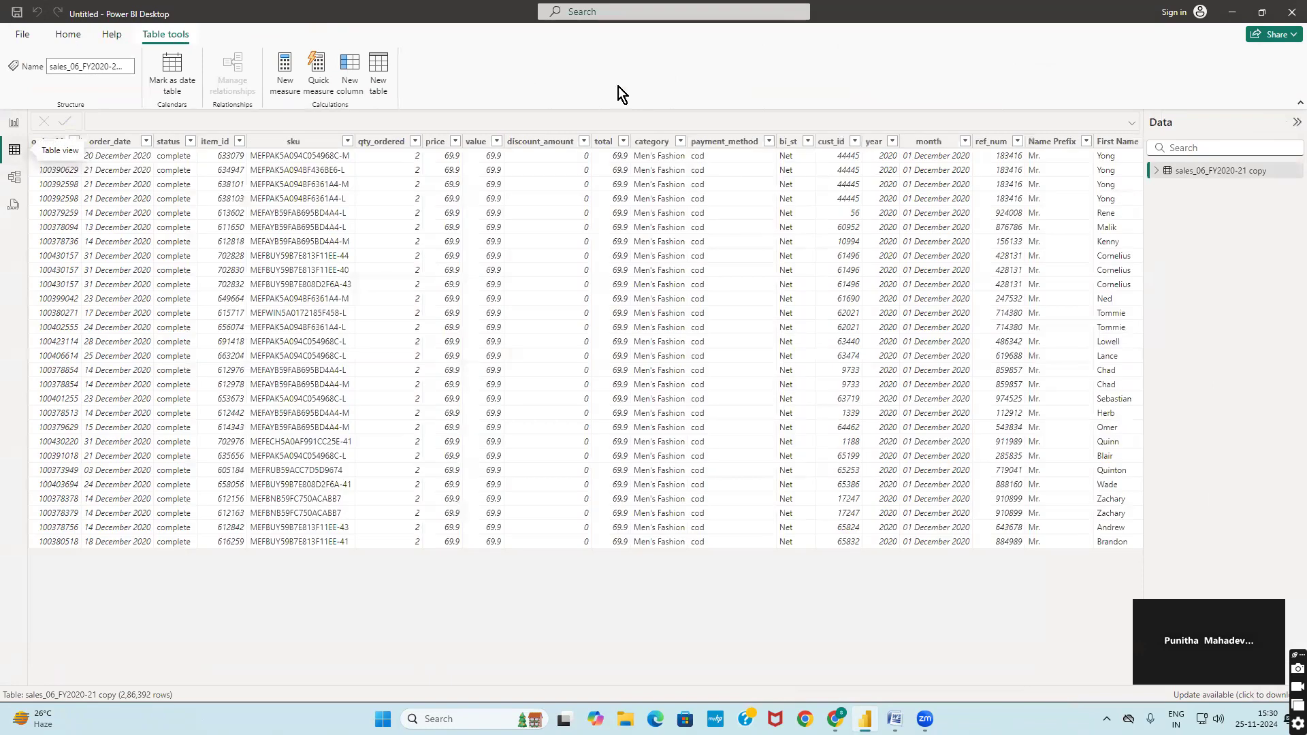
left_click(13, 175)
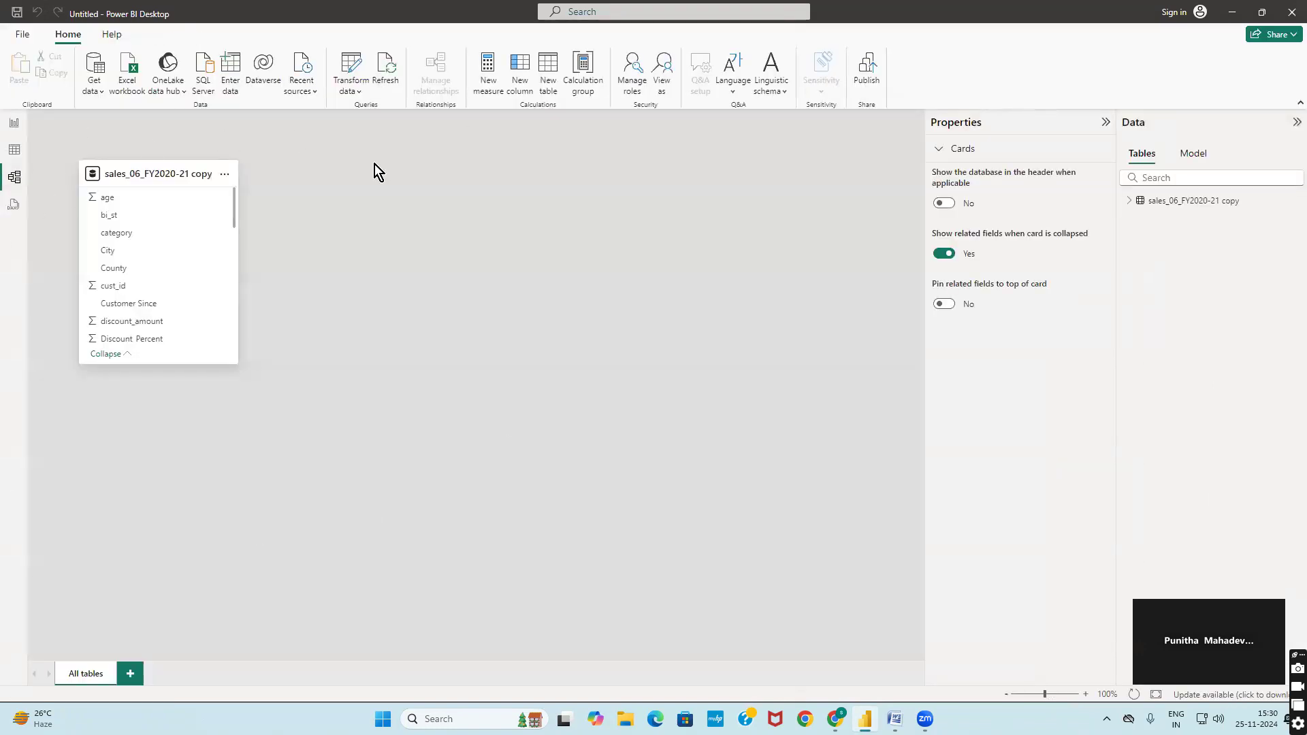
left_click(12, 204)
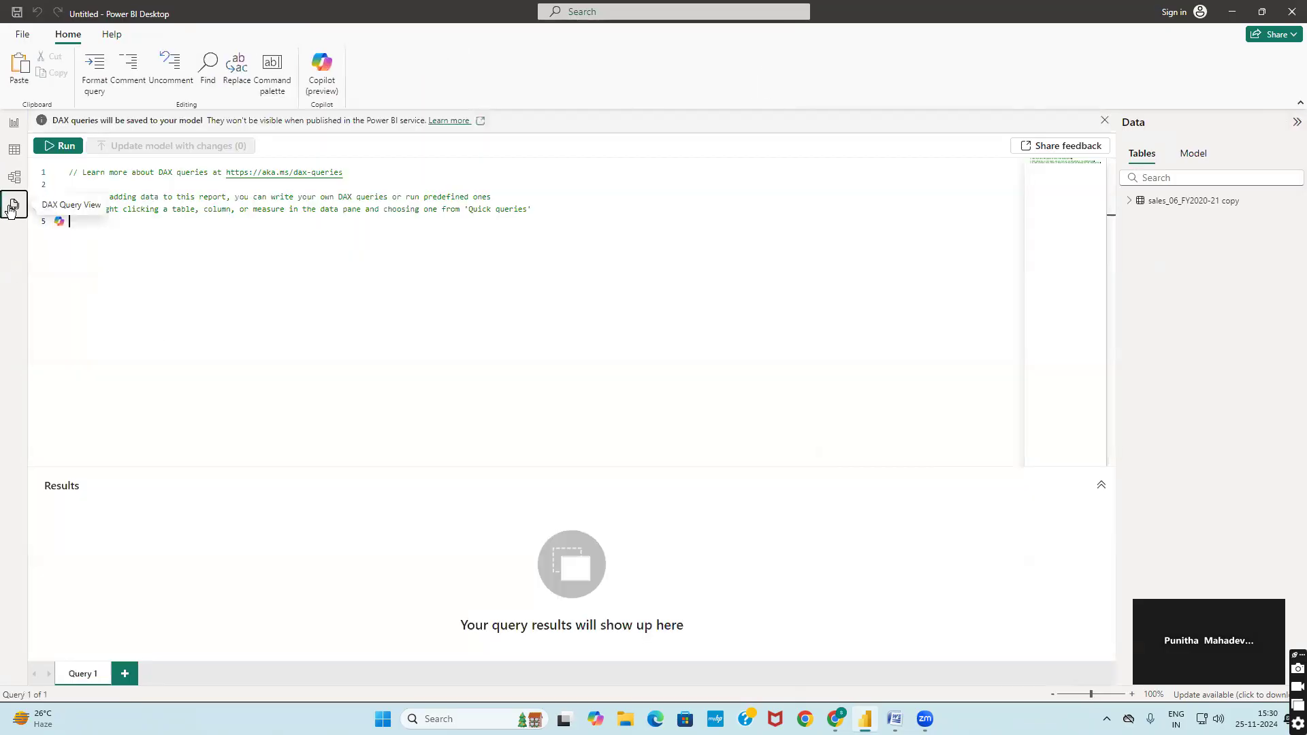
left_click(12, 127)
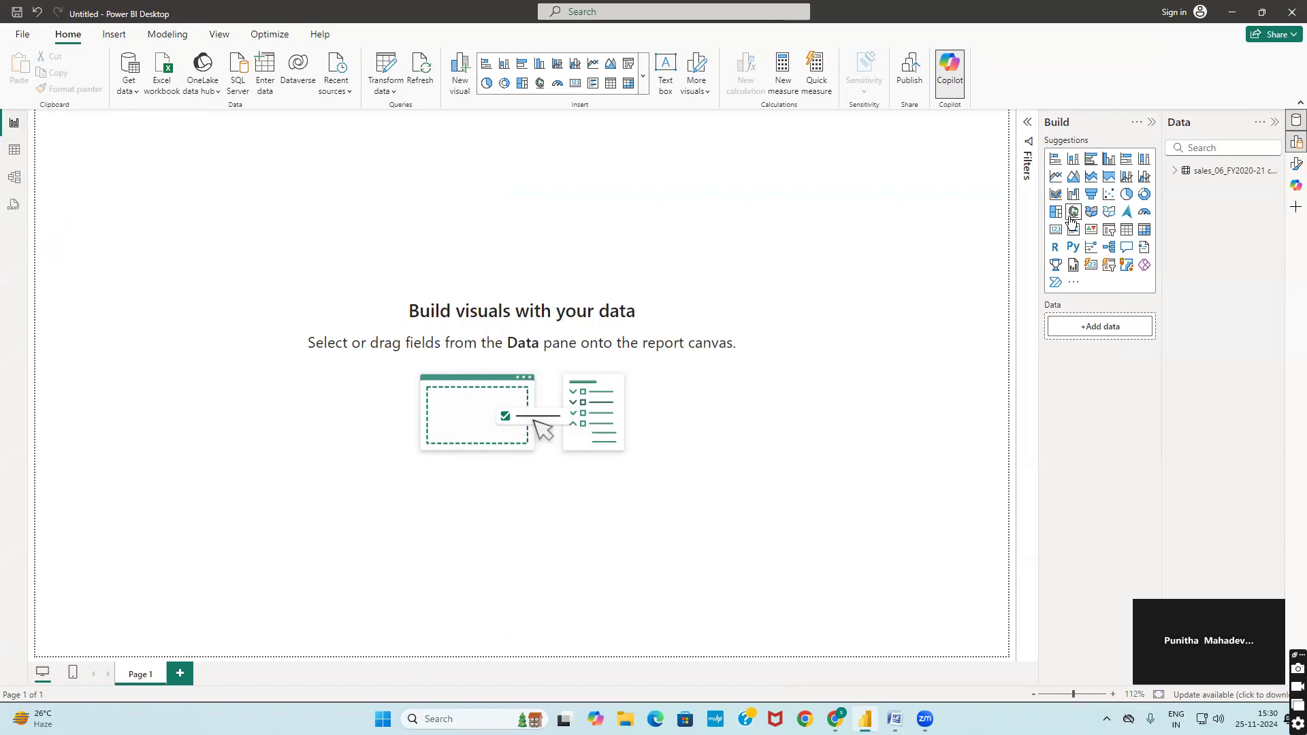
Step: Add a Shape map visual and stretch it to fill the report canvas
left_click(1108, 213)
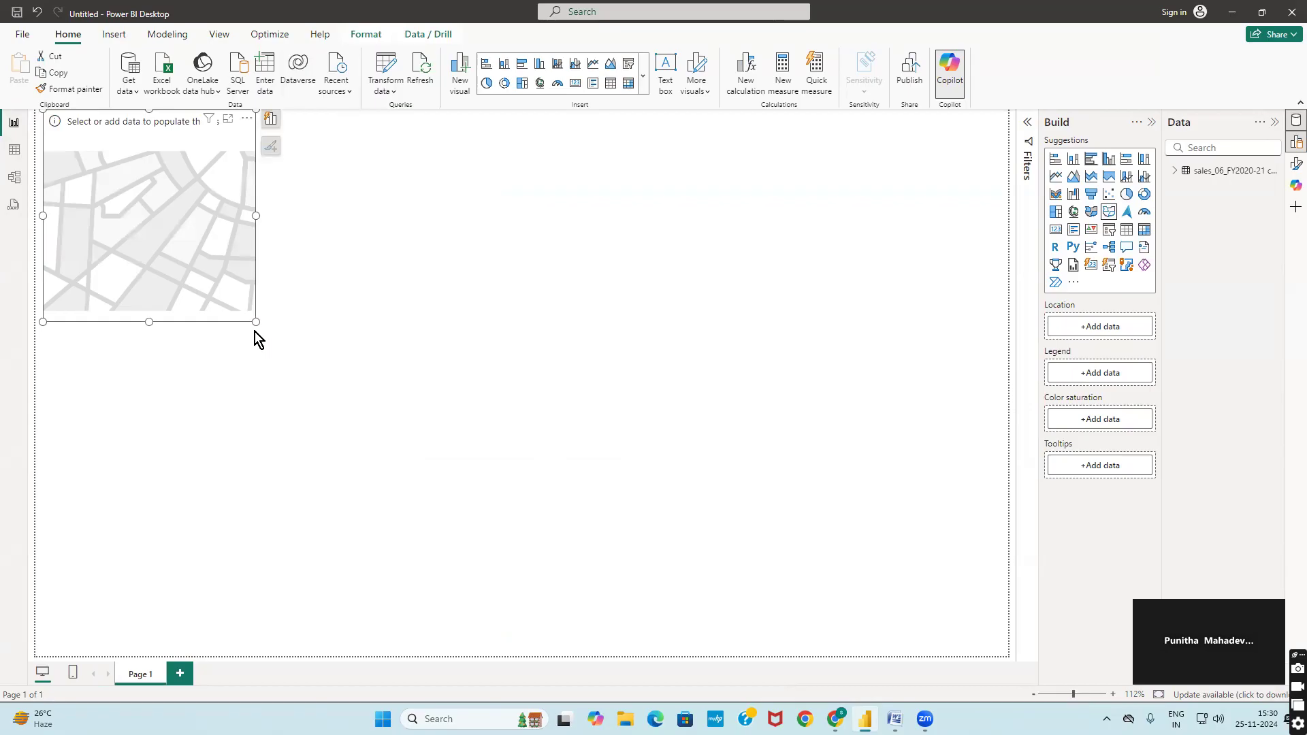
left_click_drag(256, 320, 1007, 656)
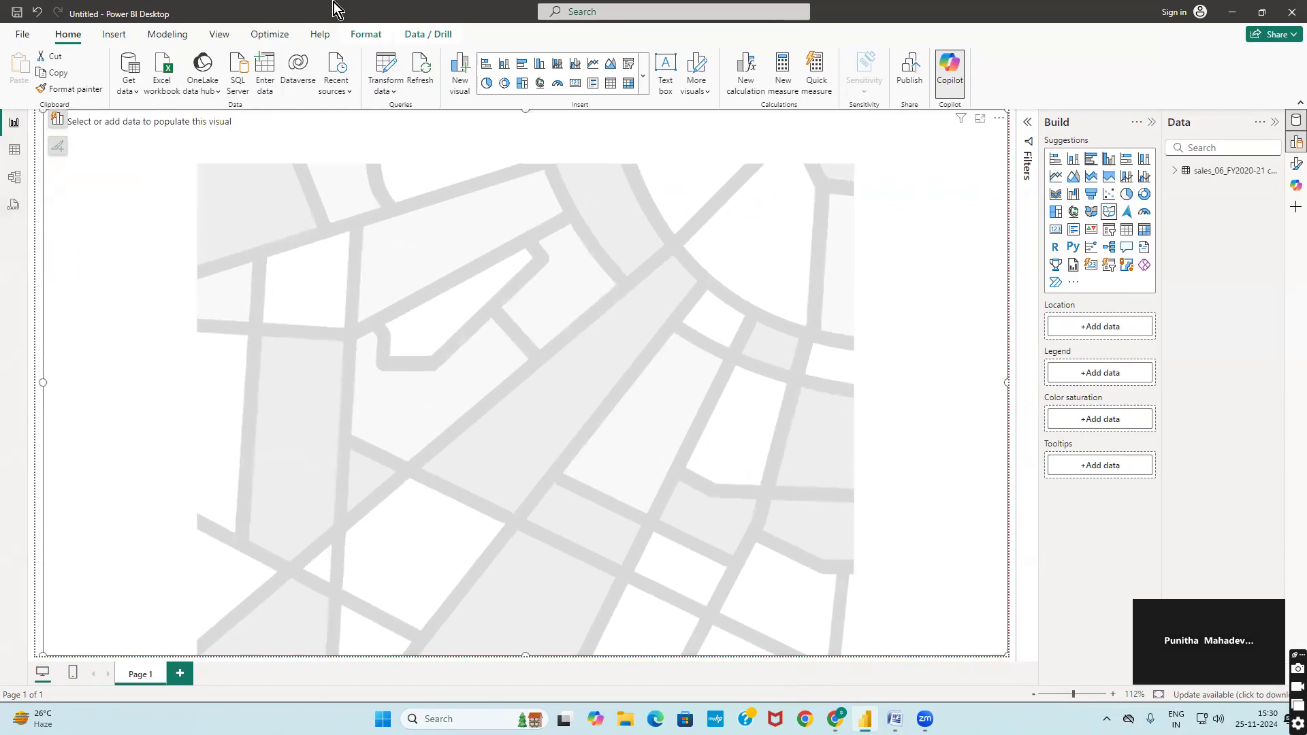
Step: Put State in Location and total in Color saturation to shade states by Sum of total
left_click(1174, 170)
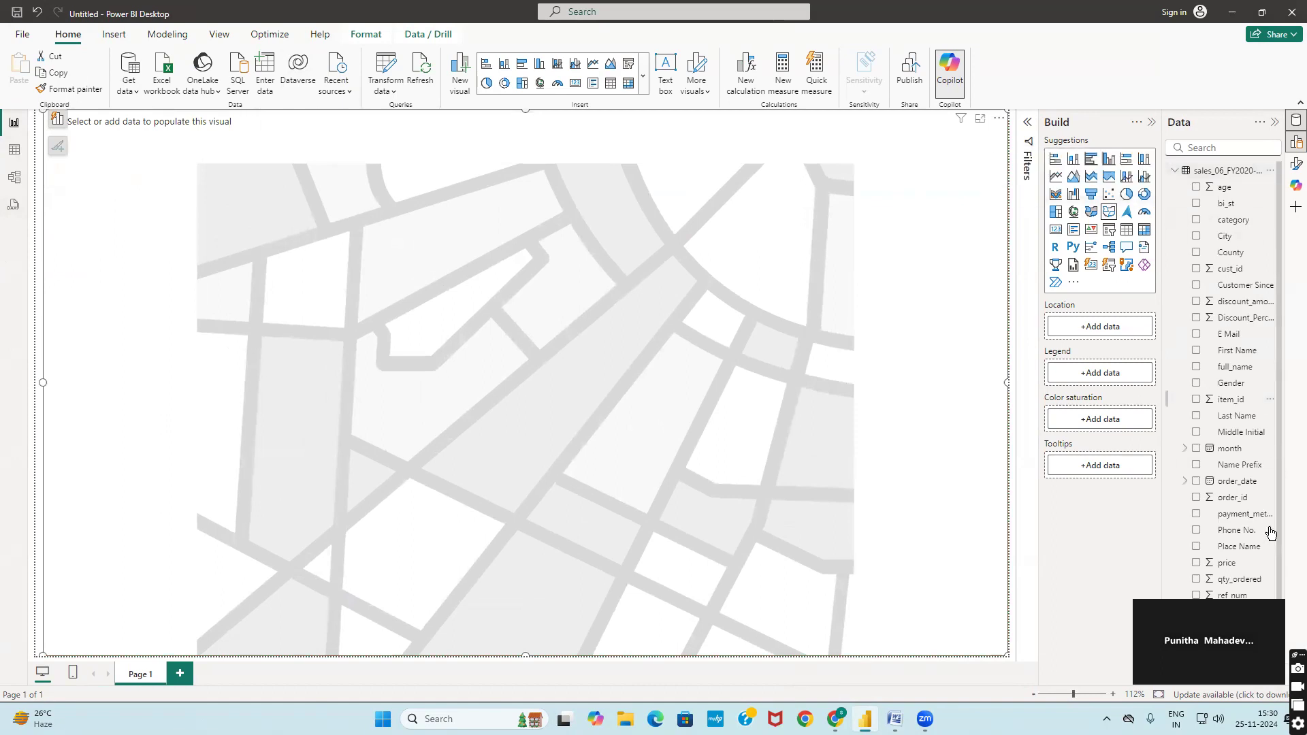
scroll(1232, 442, "down", 2)
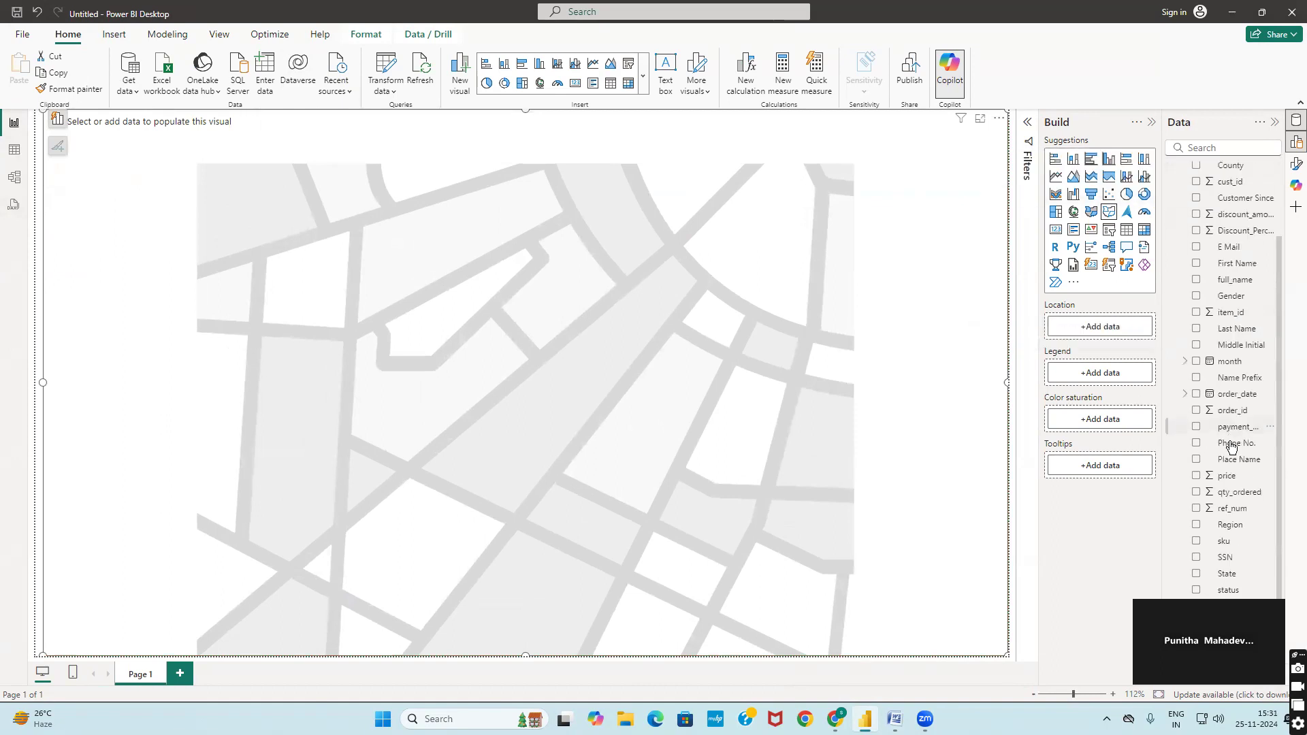
left_click_drag(1199, 579, 1111, 325)
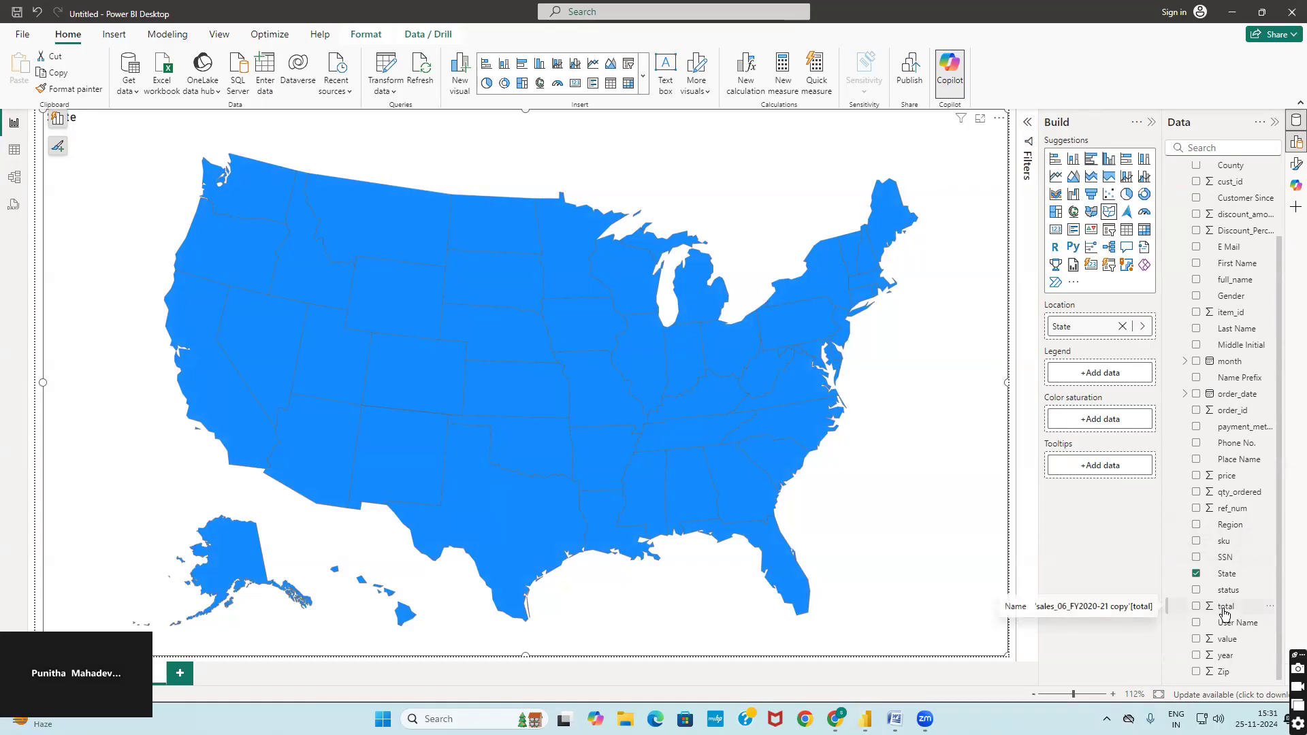
left_click_drag(1108, 426, 1106, 421)
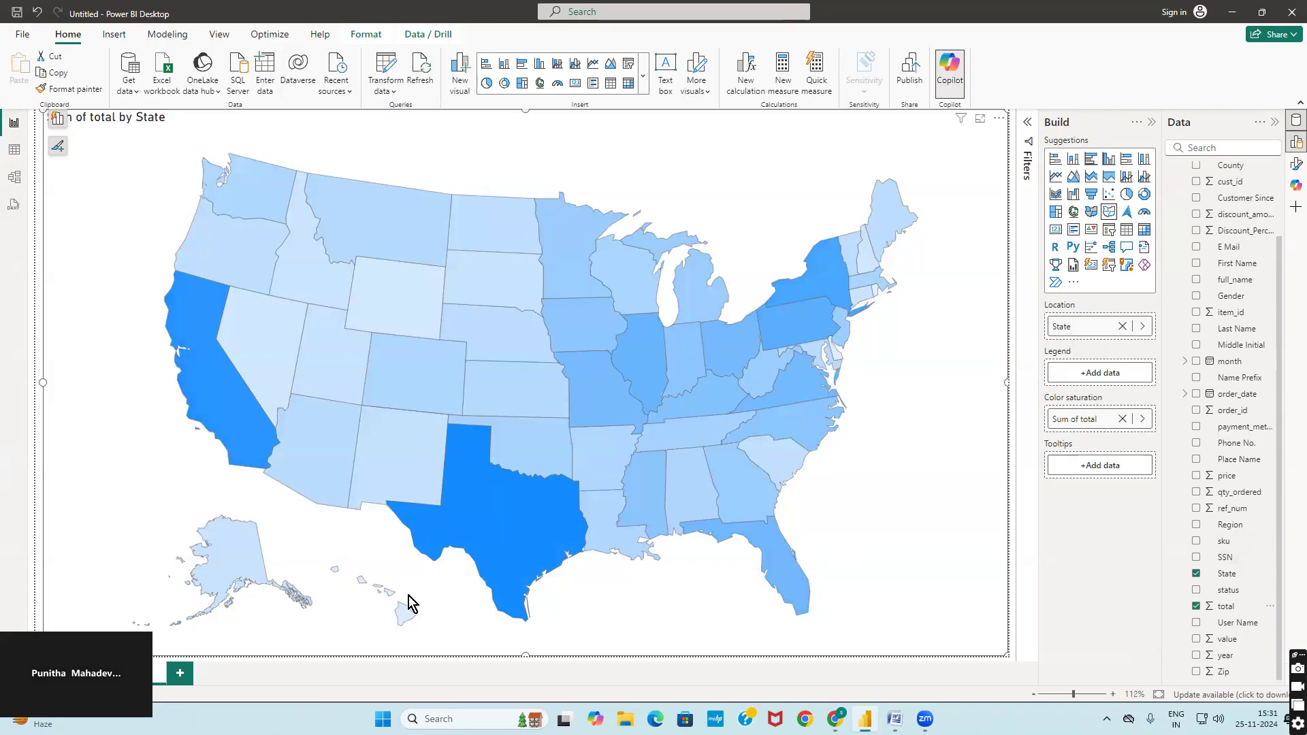
mouse_move(482, 513)
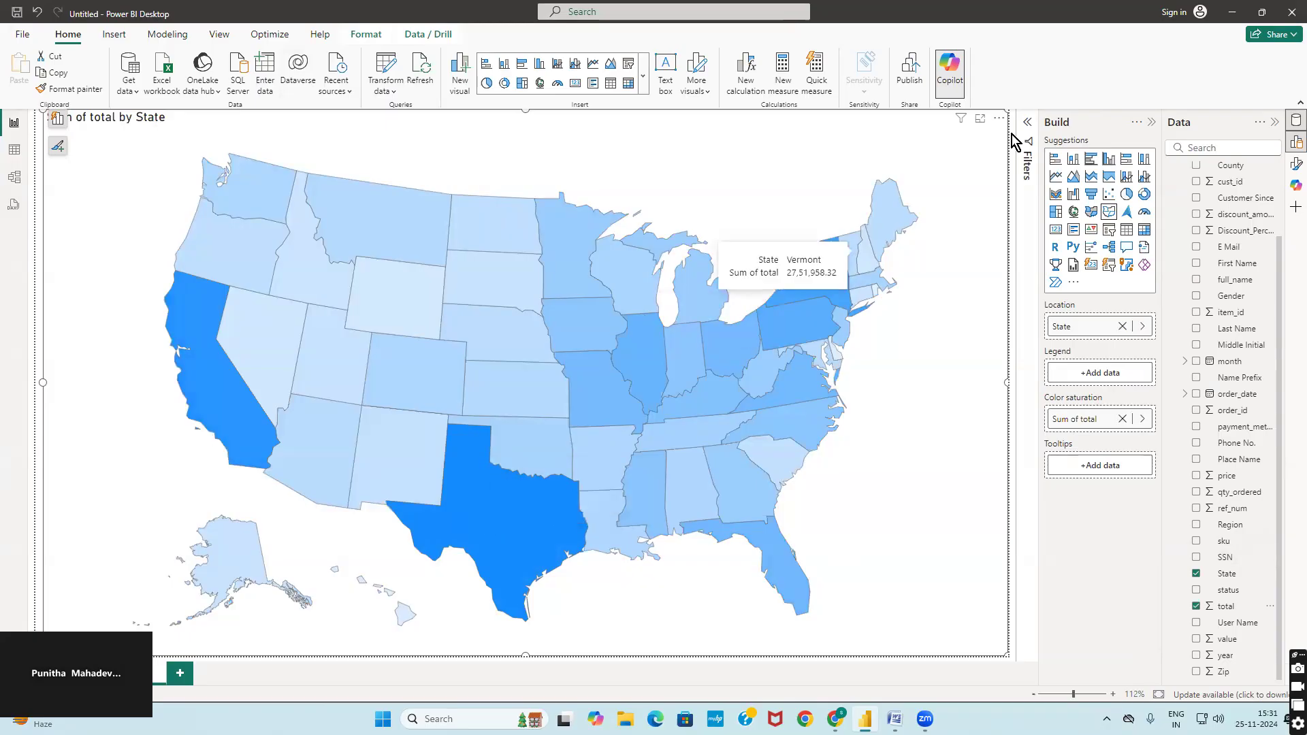
Step: In Format visual, set the map's Fill colors minimum colour to light pink
left_click(1295, 167)
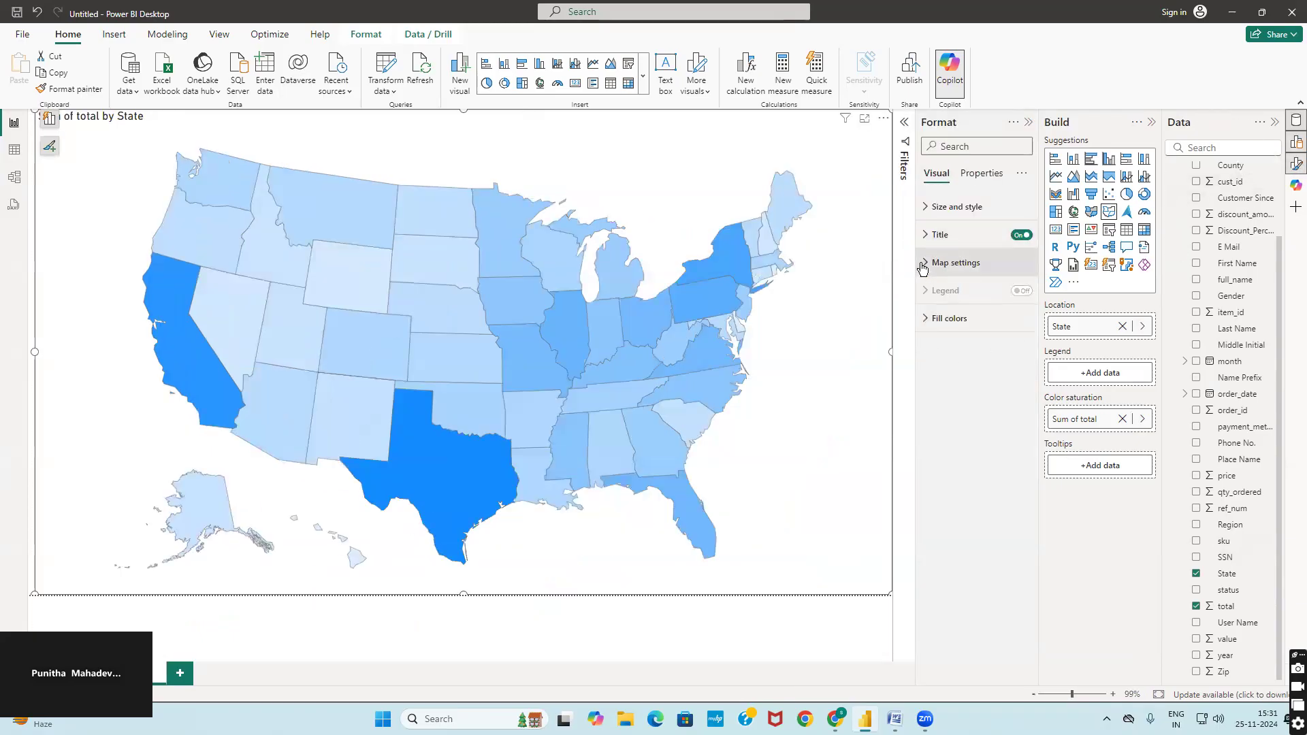
left_click(924, 265)
left_click(923, 265)
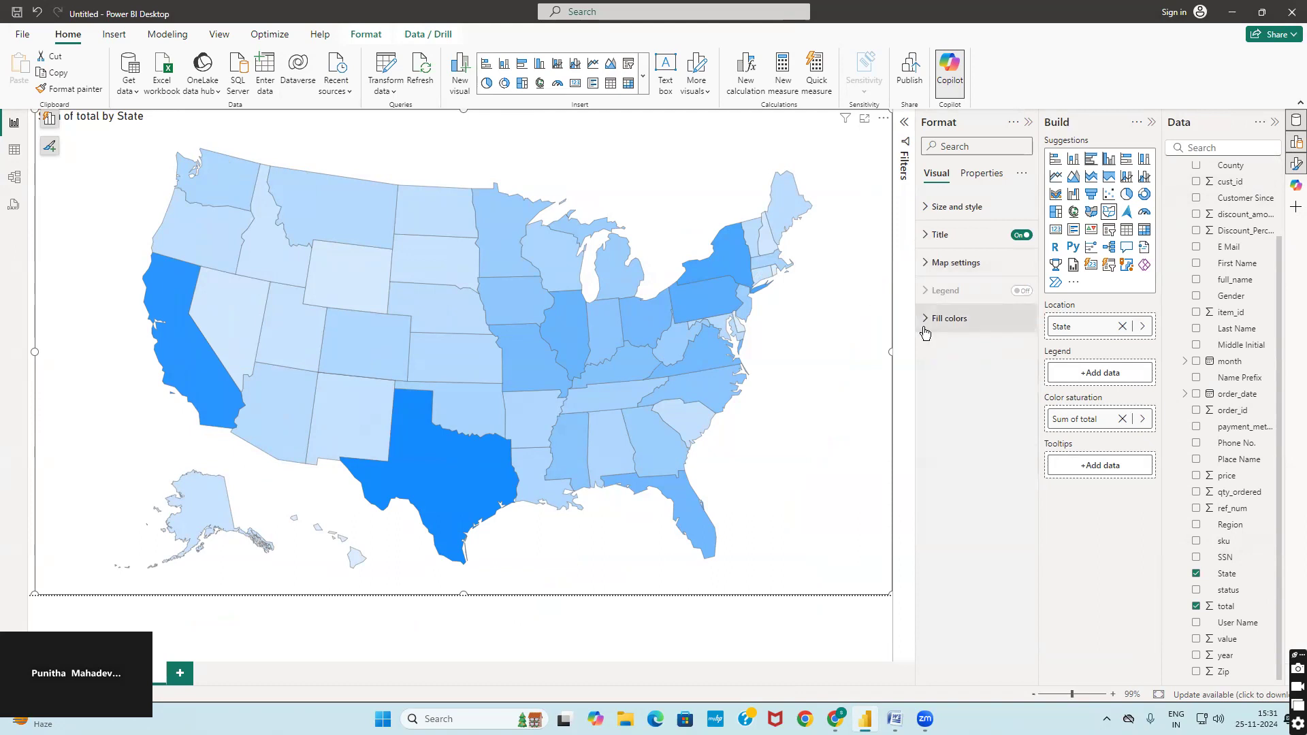
left_click(927, 322)
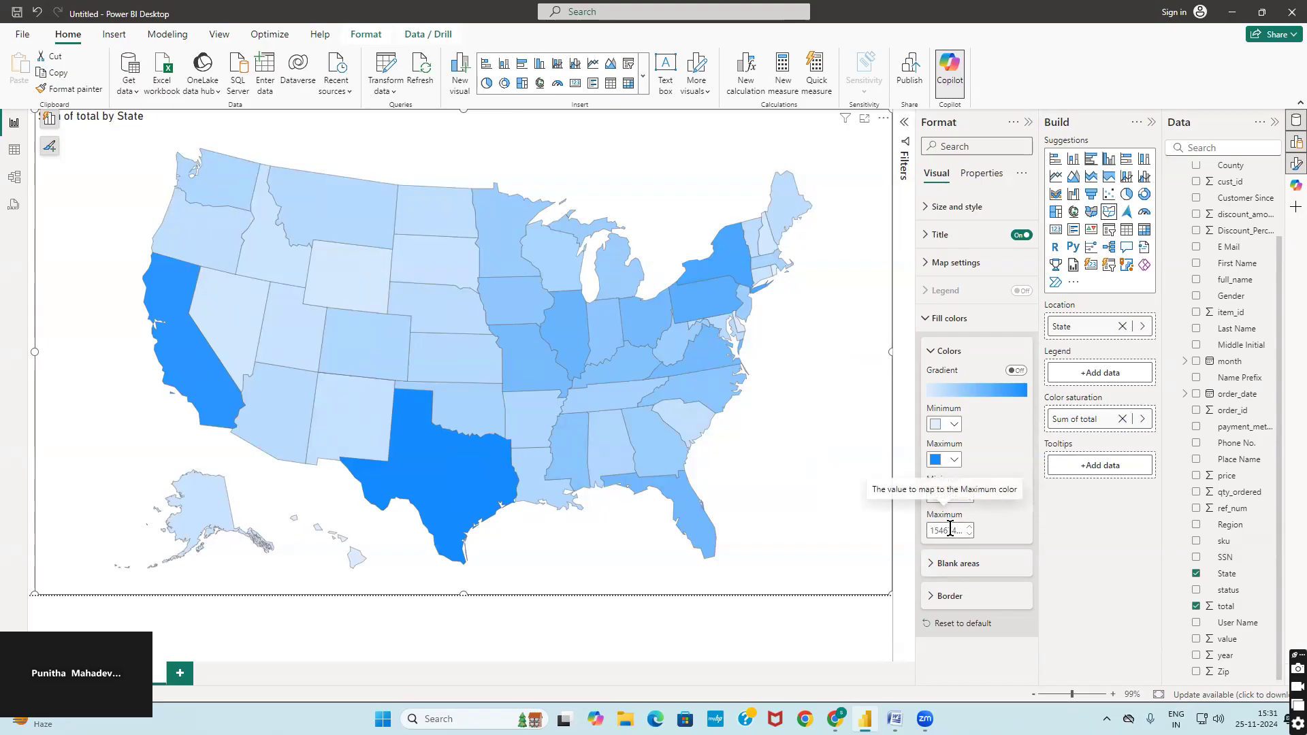
left_click(953, 425)
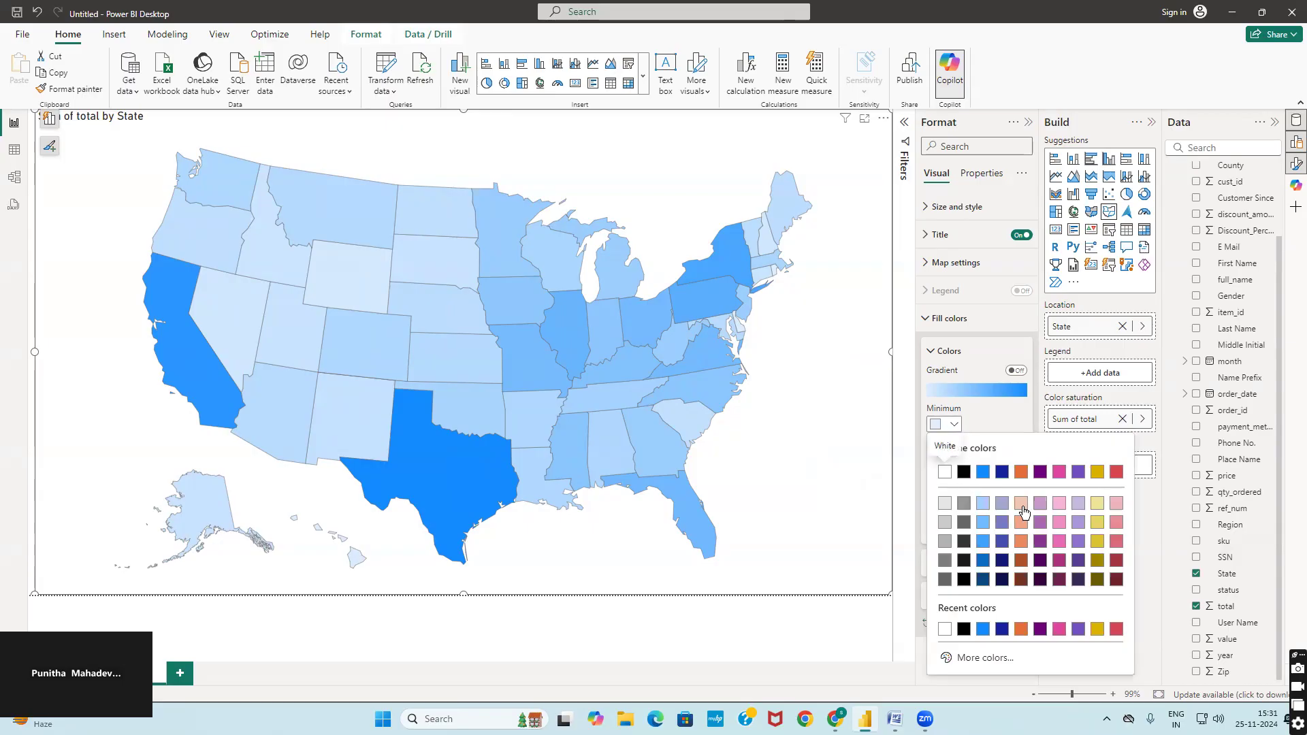
left_click(1059, 505)
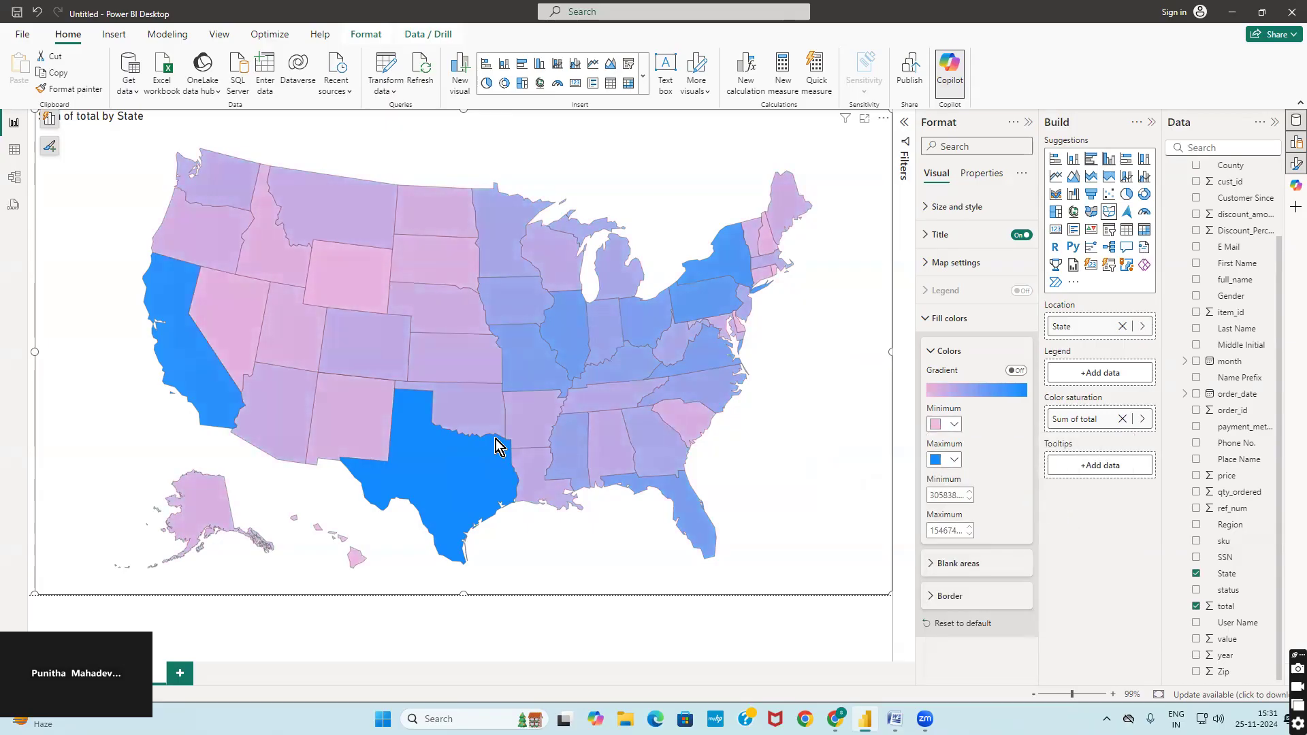